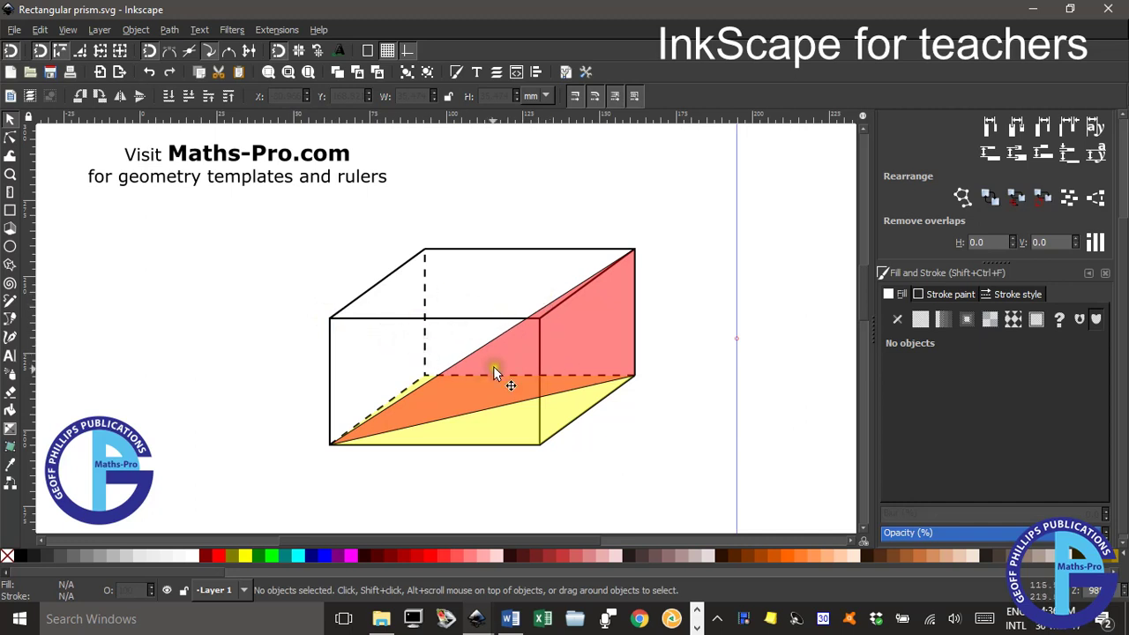
Step: In New document 2, draw a rectangle near the page centre with no fill and a black dashed outline
click(476, 620)
click(530, 551)
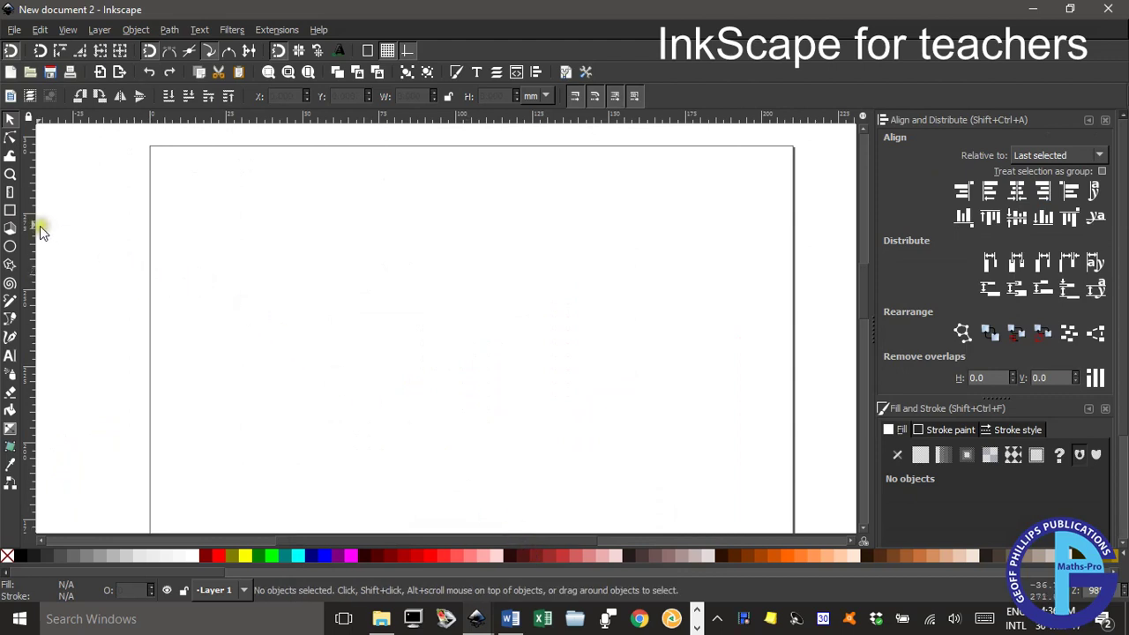
click(10, 212)
drag(300, 311, 532, 442)
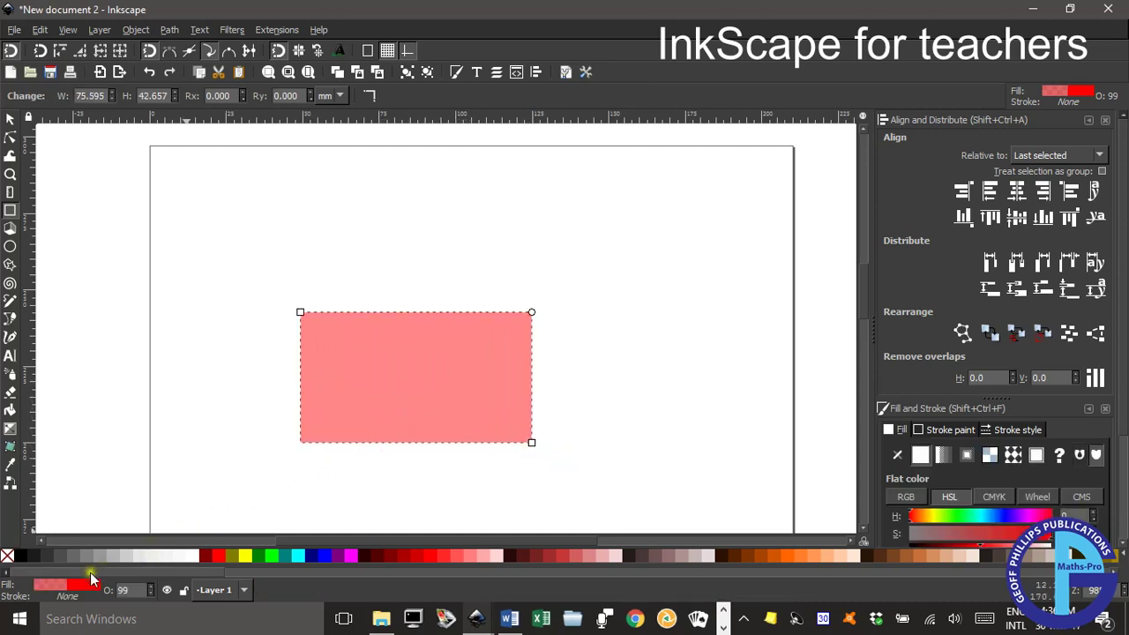
click(7, 556)
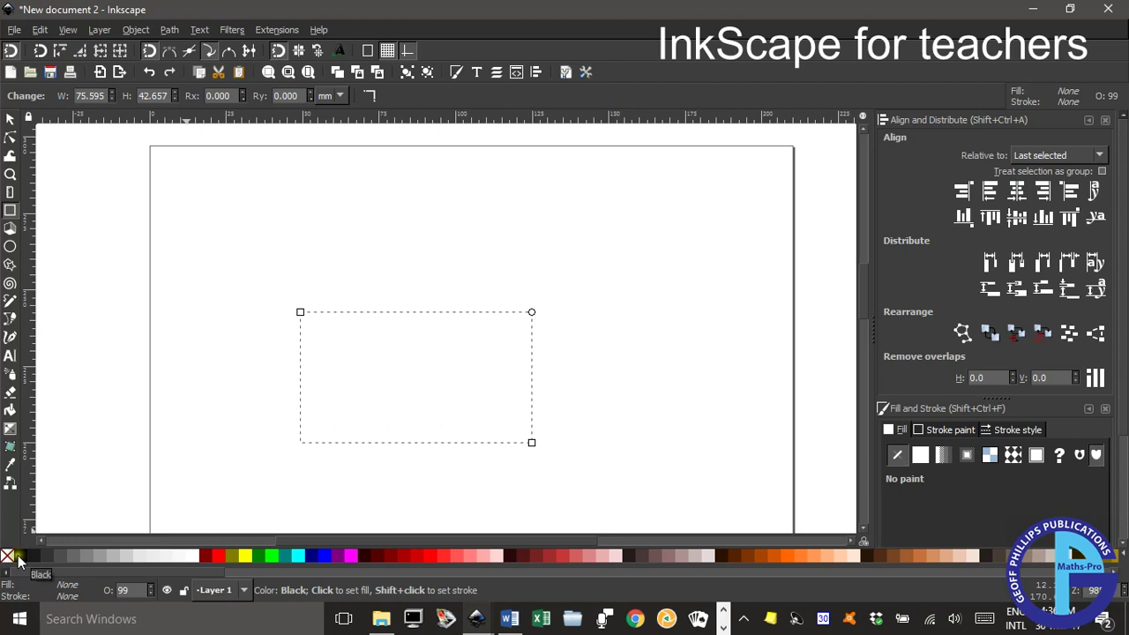
shift+click(21, 557)
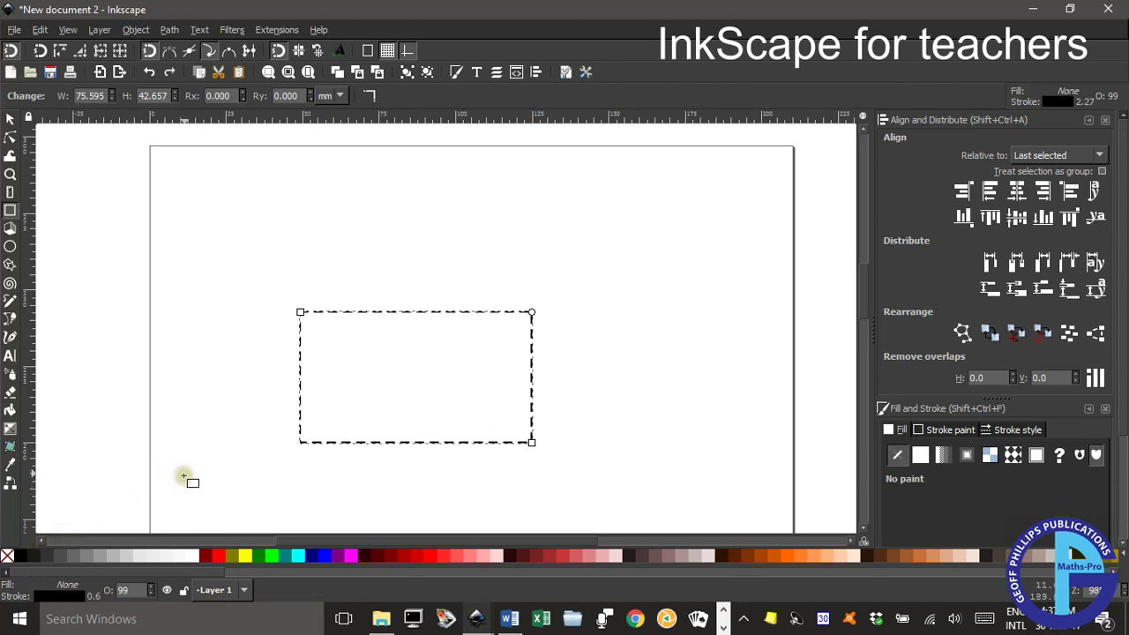
click(10, 118)
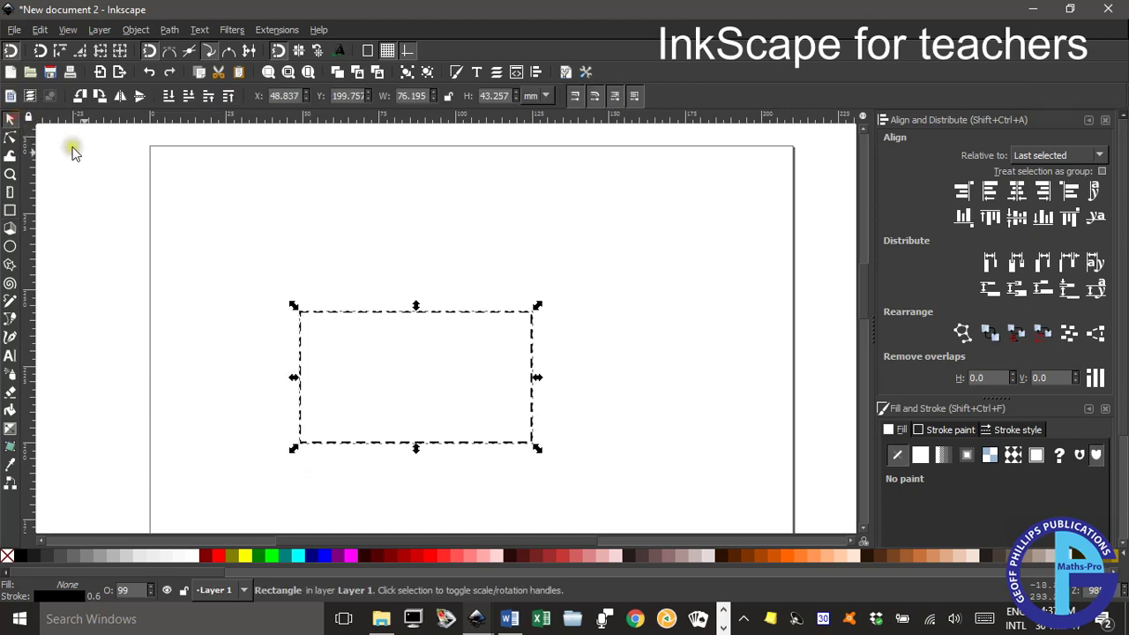
Step: Change the rectangle's dashed outline to a solid line, keeping its 0.600 mm width
click(643, 331)
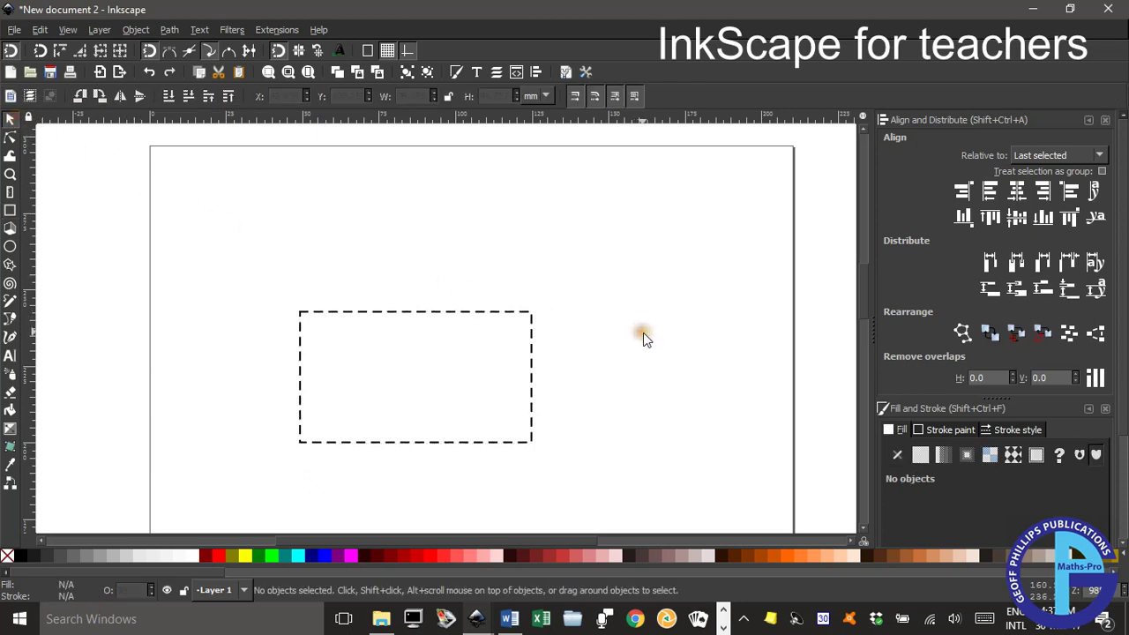
drag(230, 277, 602, 474)
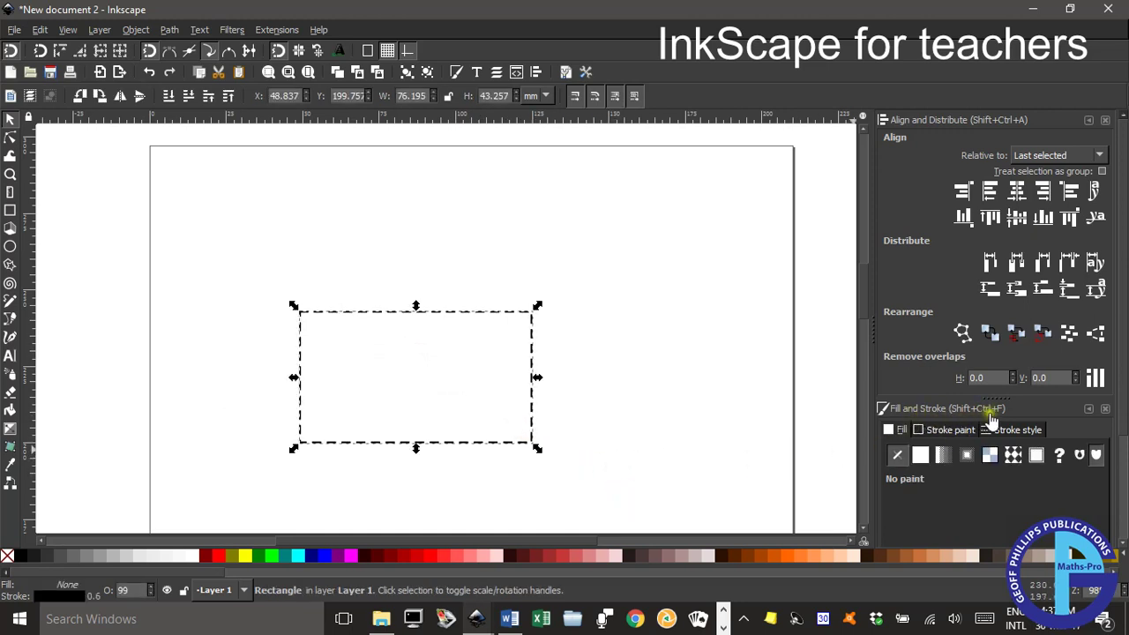
click(1025, 430)
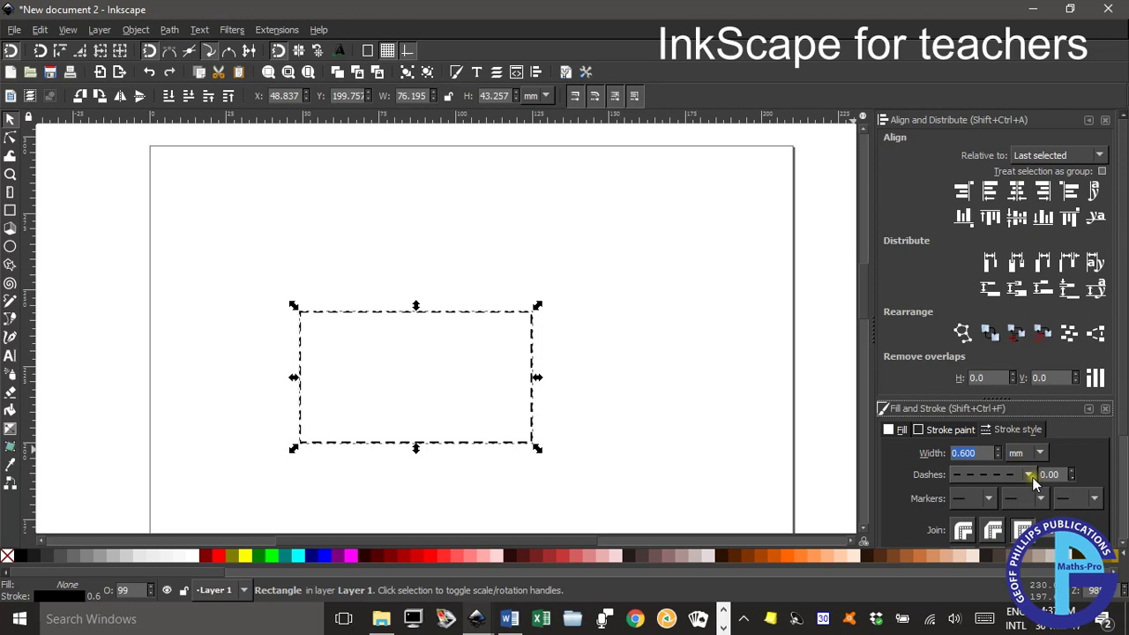
click(1028, 475)
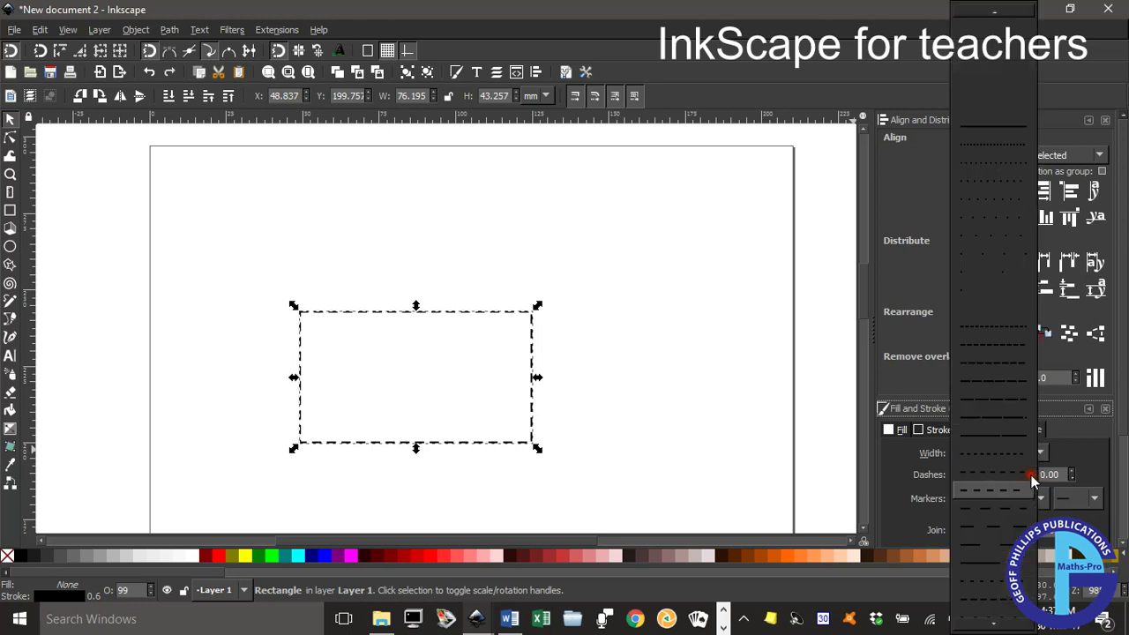
click(1003, 125)
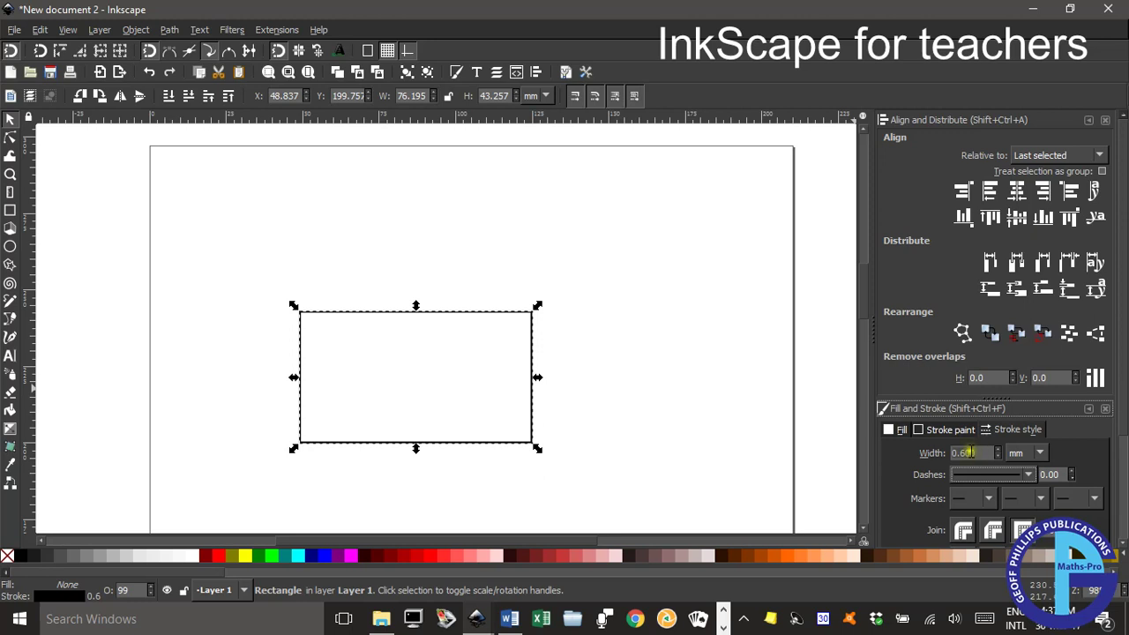
drag(953, 453, 990, 453)
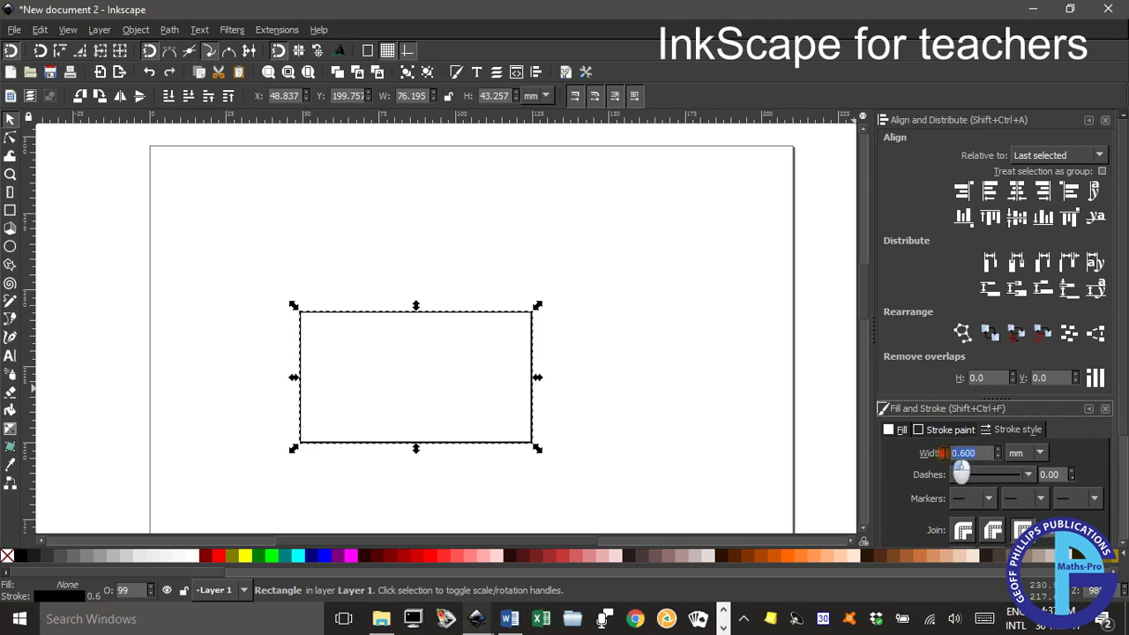
click(601, 248)
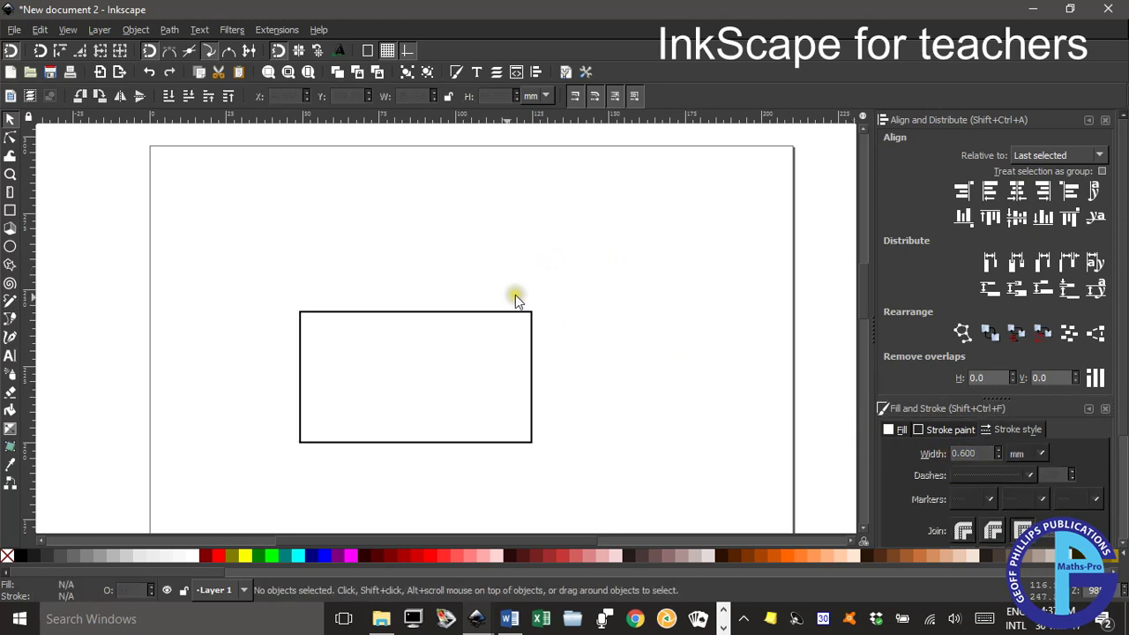
Step: Duplicate the rectangle with Ctrl+D and shift the copy up and right, overlapping the original
click(421, 312)
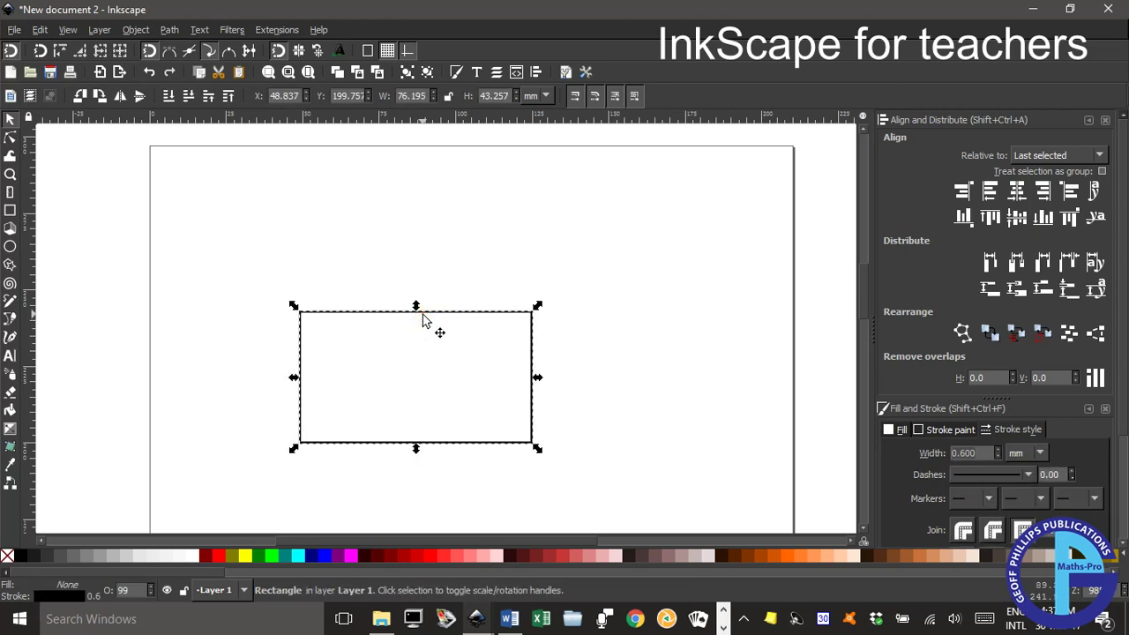
key(ctrl+d)
drag(423, 316, 512, 248)
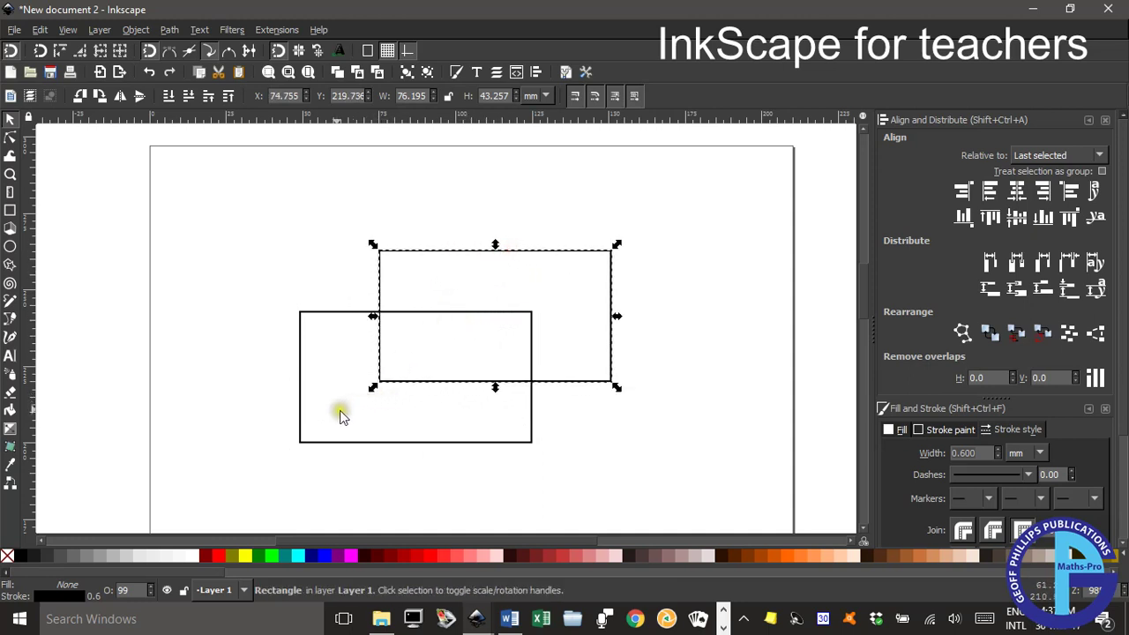
click(239, 218)
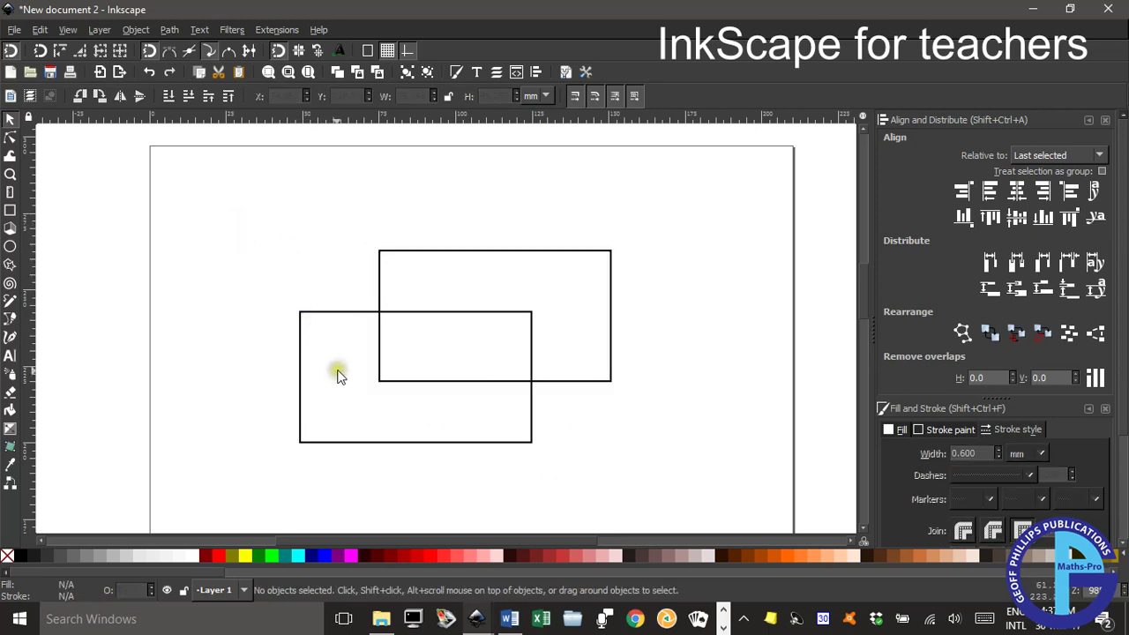
Step: With cusp-node snapping on, draw four straight lines joining each front corner to its back corner
click(11, 319)
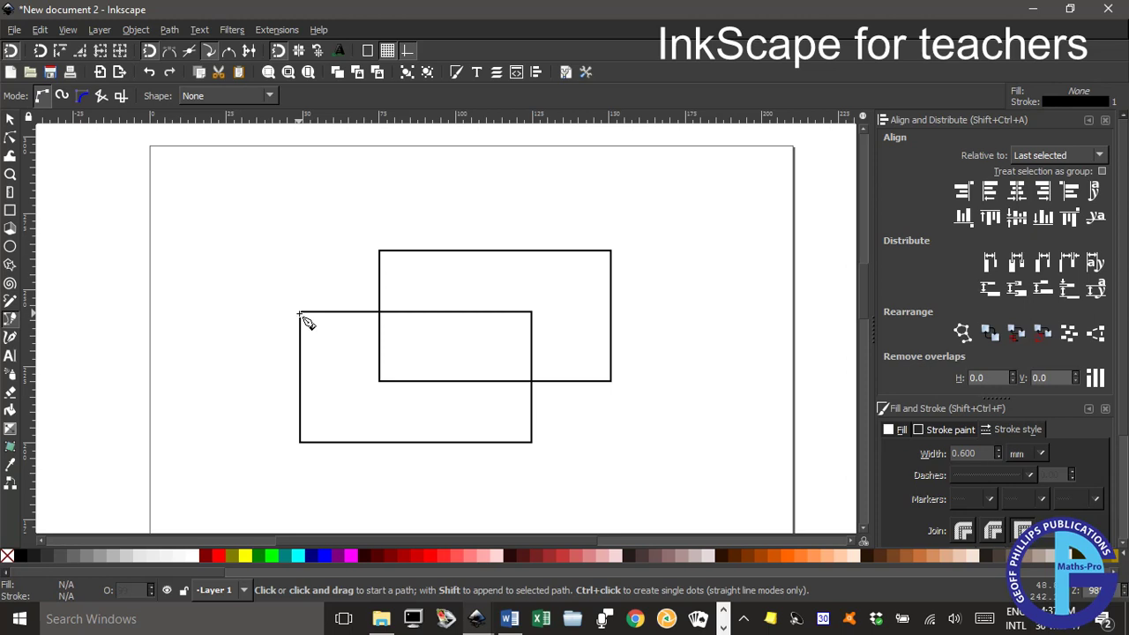
click(210, 53)
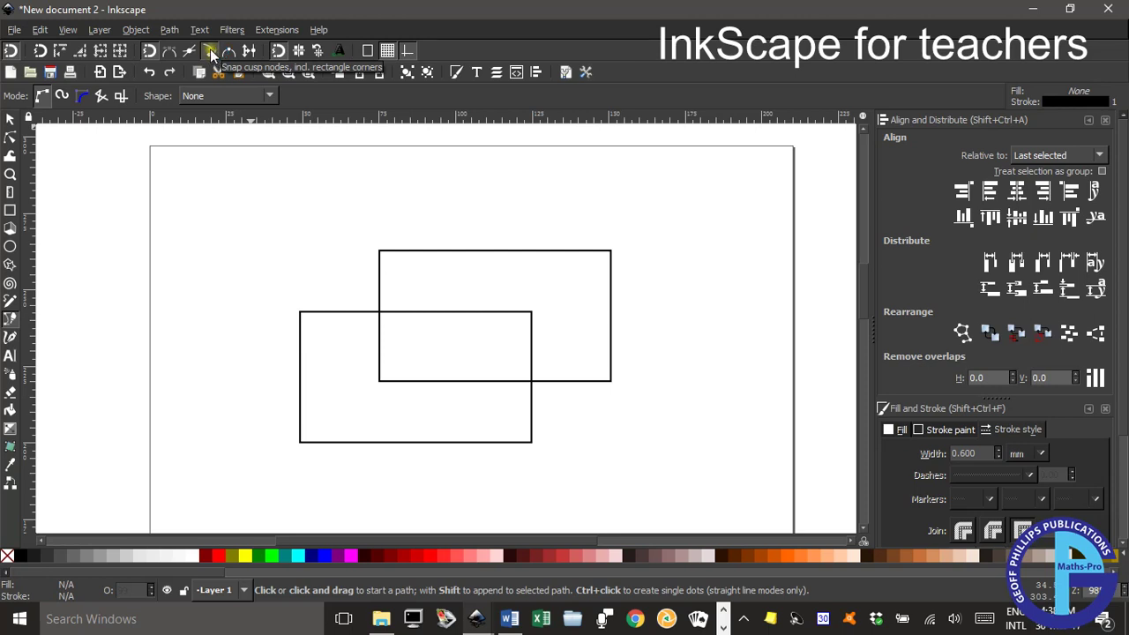
click(300, 312)
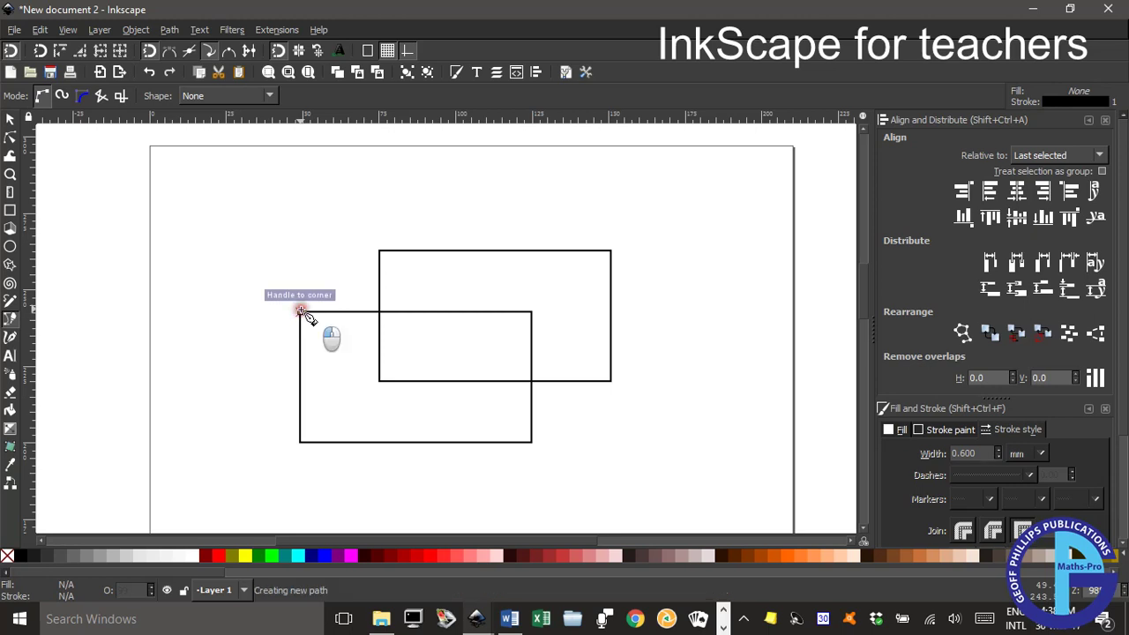
double_click(380, 251)
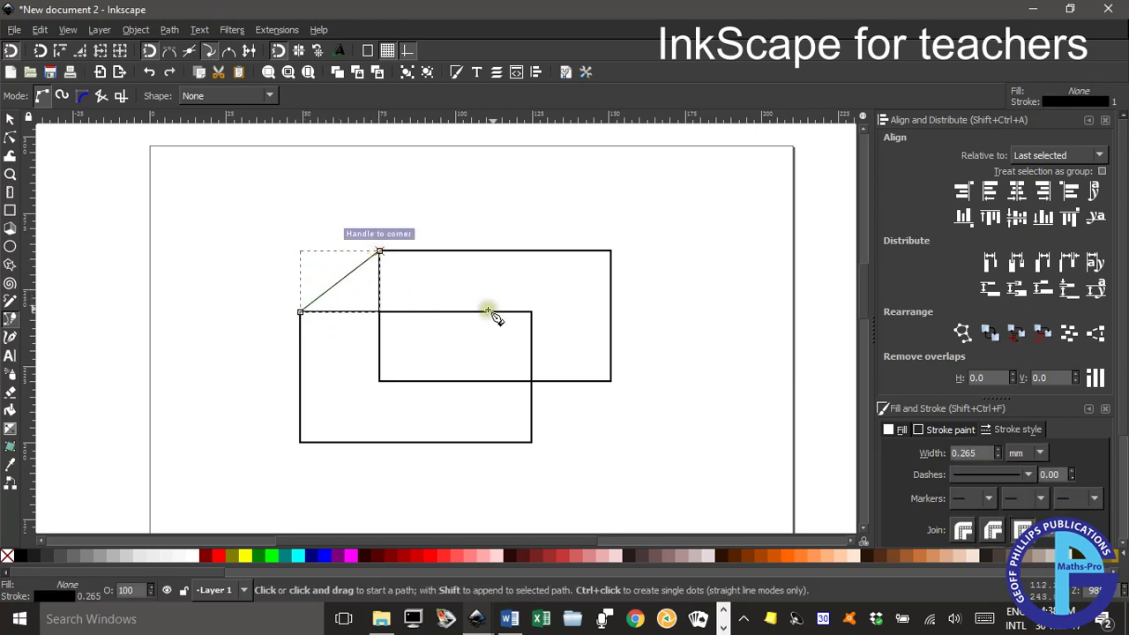
click(531, 312)
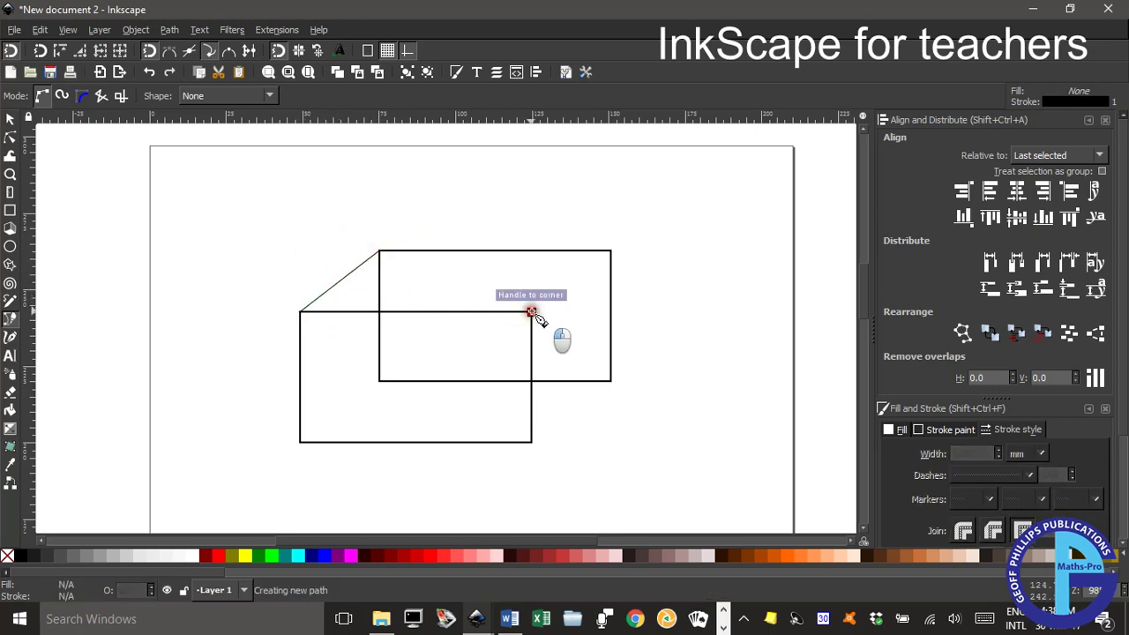
double_click(610, 251)
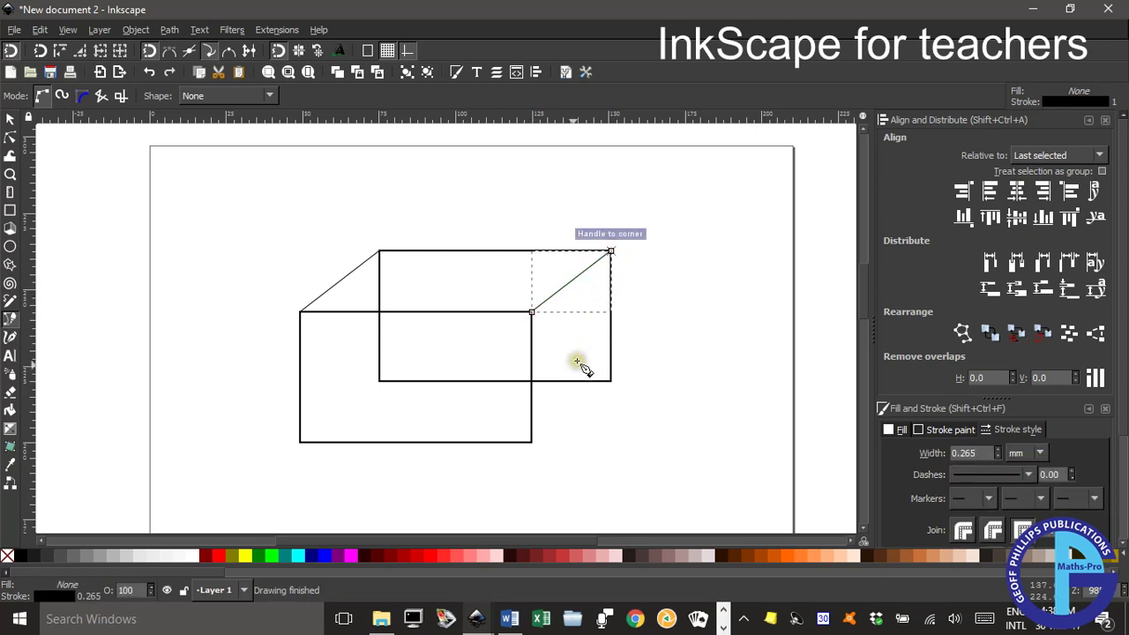
click(531, 442)
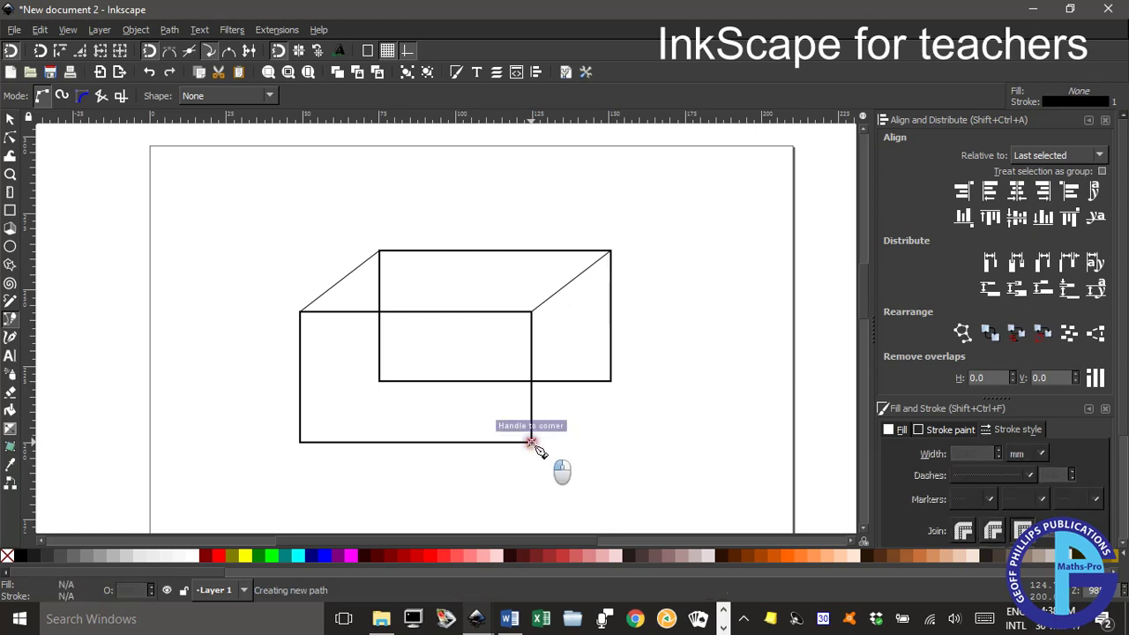
double_click(610, 381)
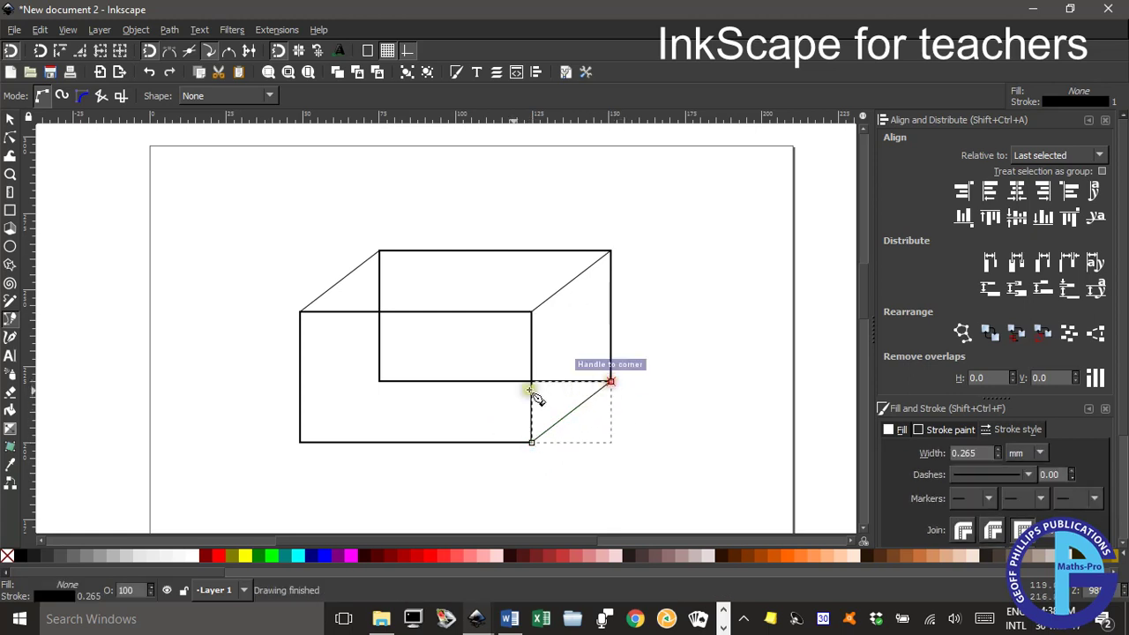
click(300, 442)
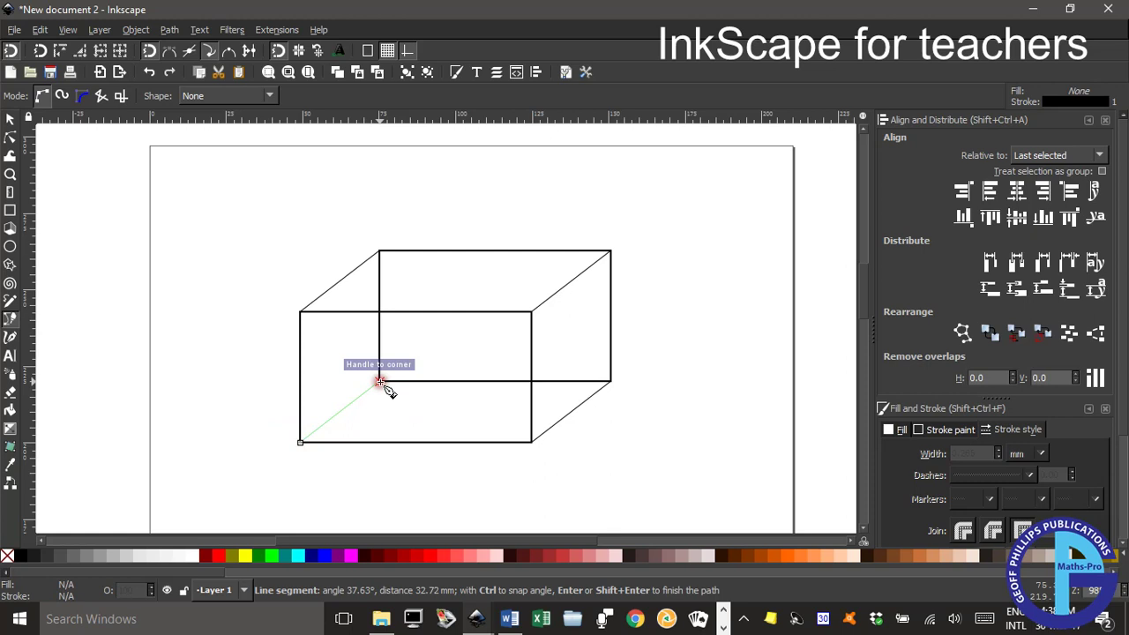
double_click(379, 381)
Step: Make the hidden bottom-left connecting edge dashed
click(10, 119)
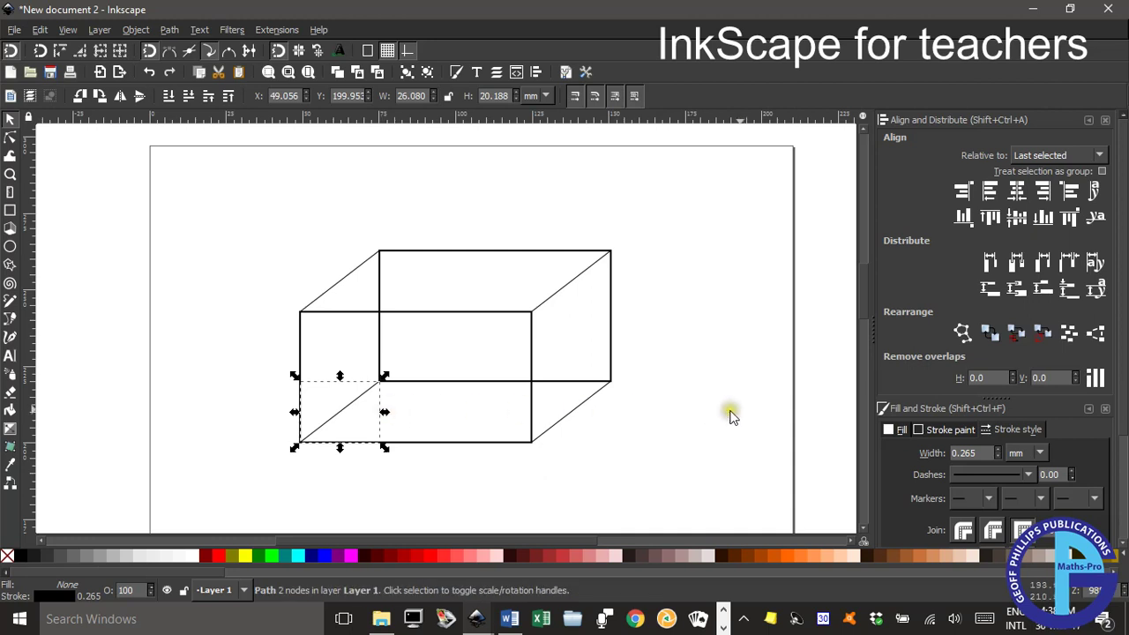
click(1029, 474)
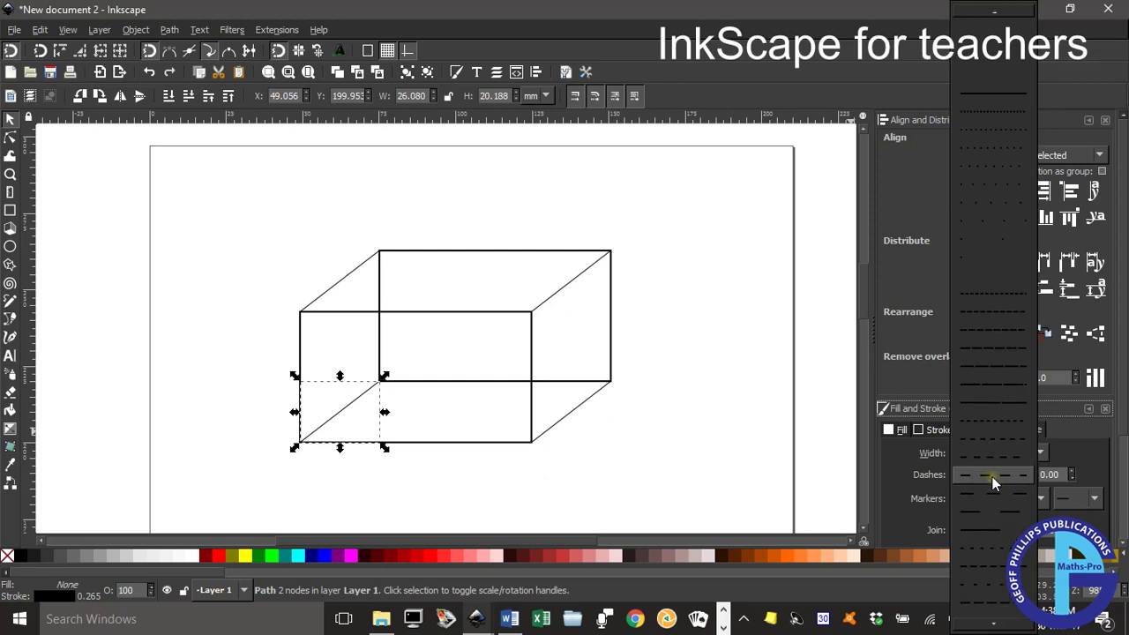
scroll(993, 476, down, 3)
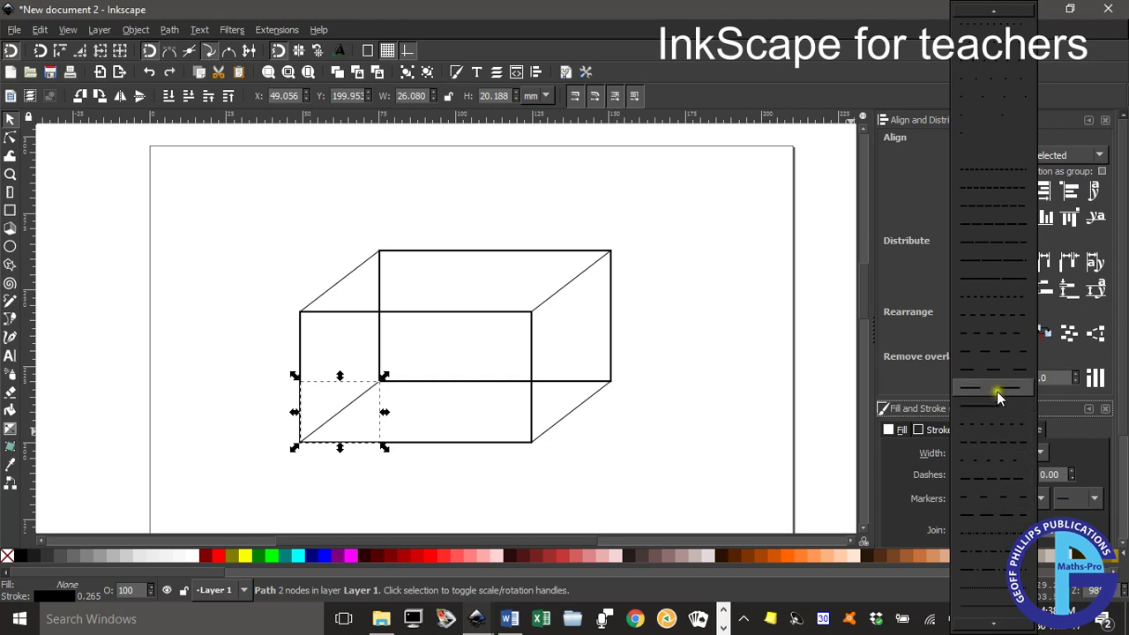
click(1001, 344)
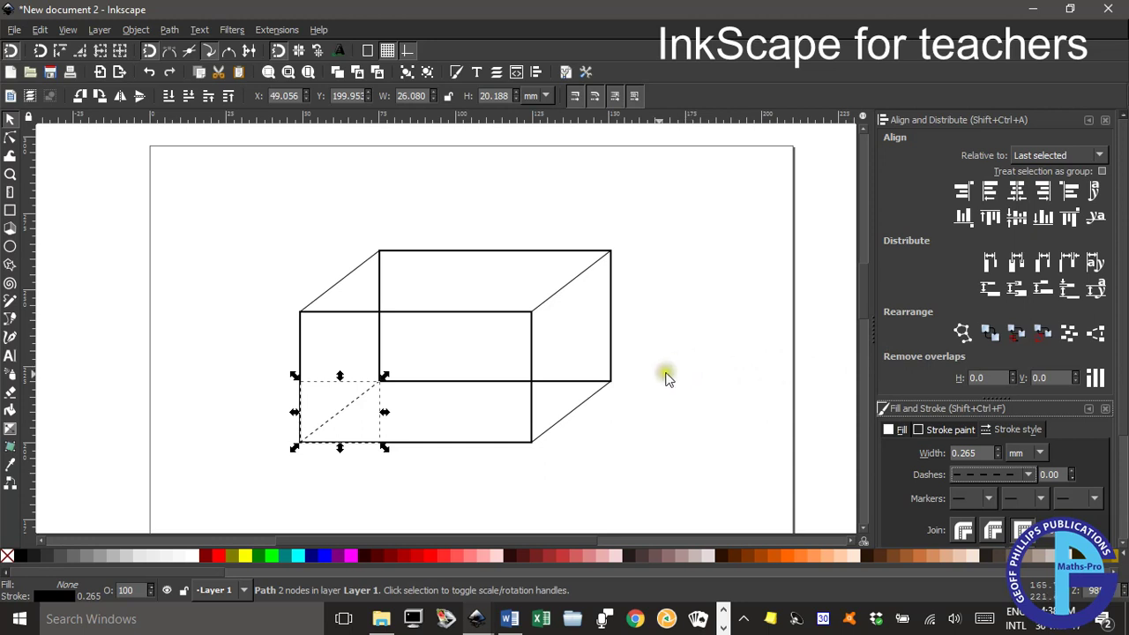
click(603, 404)
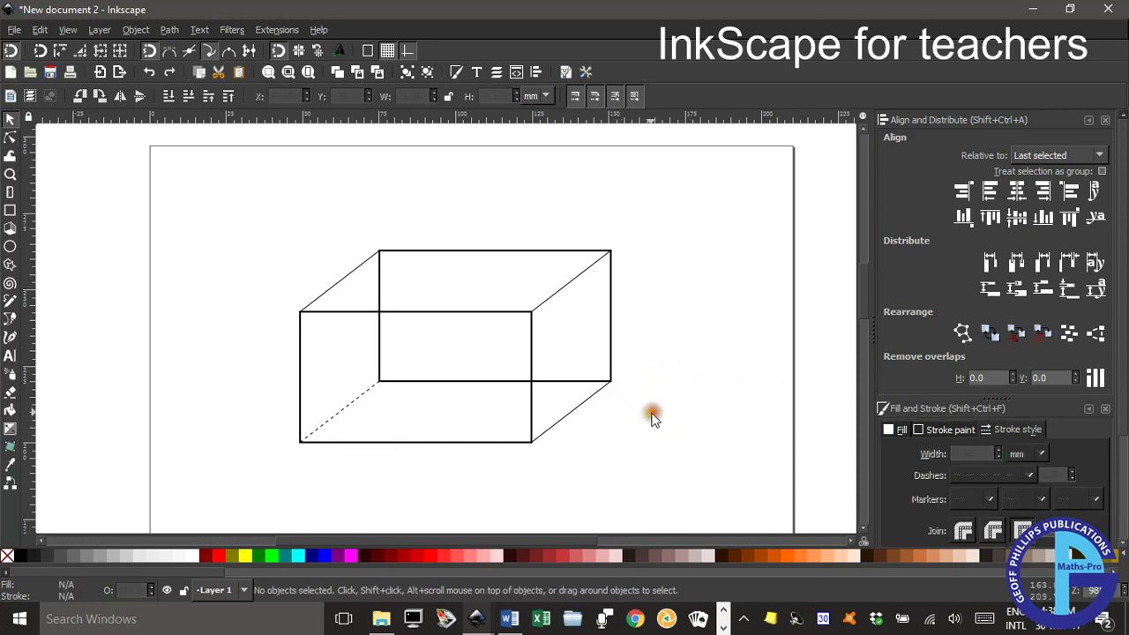
Step: Set the lower-right and dashed lower-left diagonal edges to a 0.6 mm stroke width
click(570, 421)
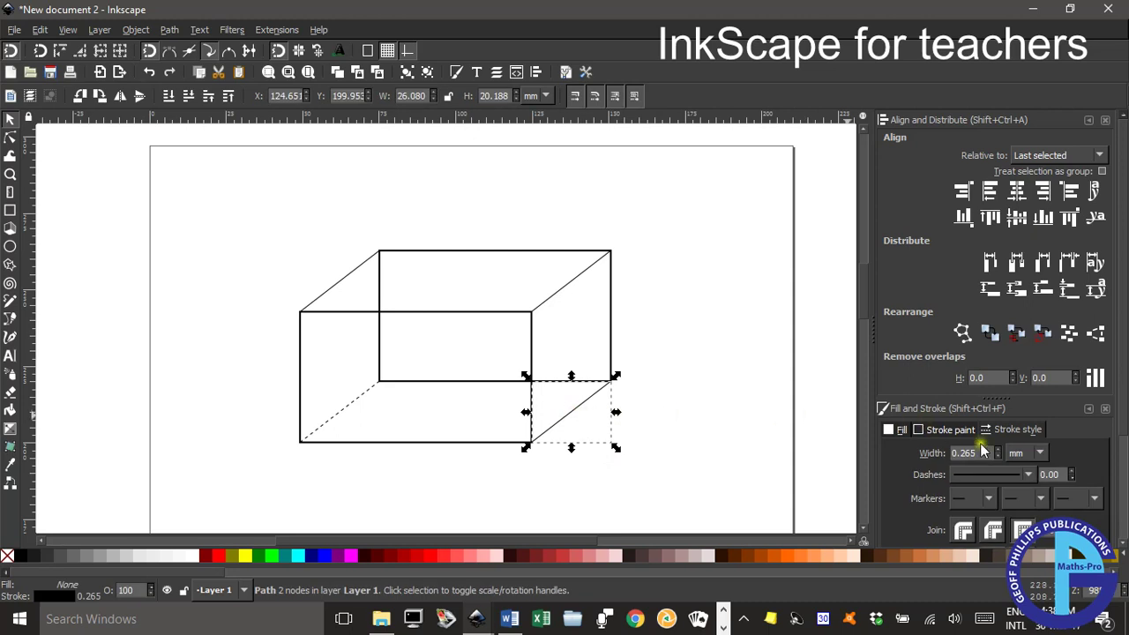
drag(985, 451, 920, 451)
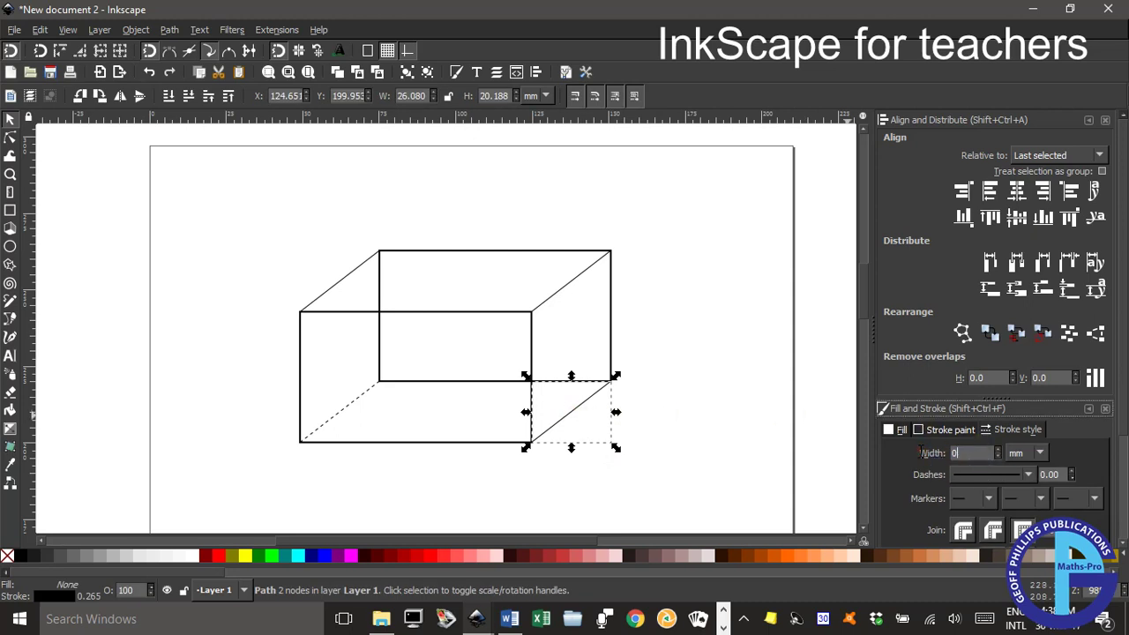
key(Return)
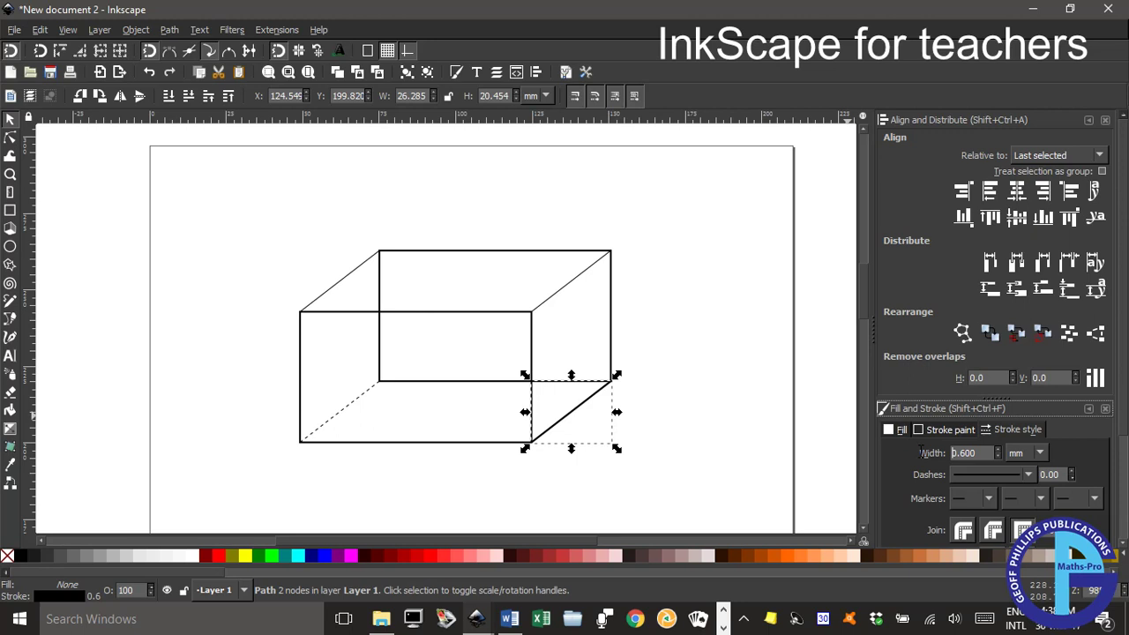
click(714, 388)
click(346, 412)
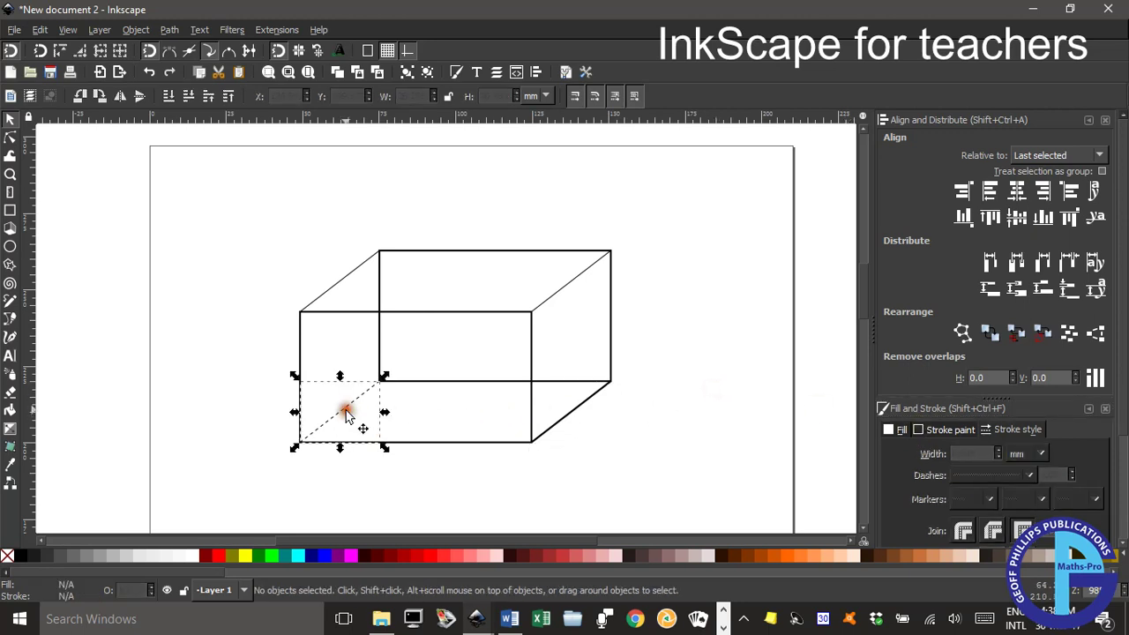
drag(982, 453, 920, 455)
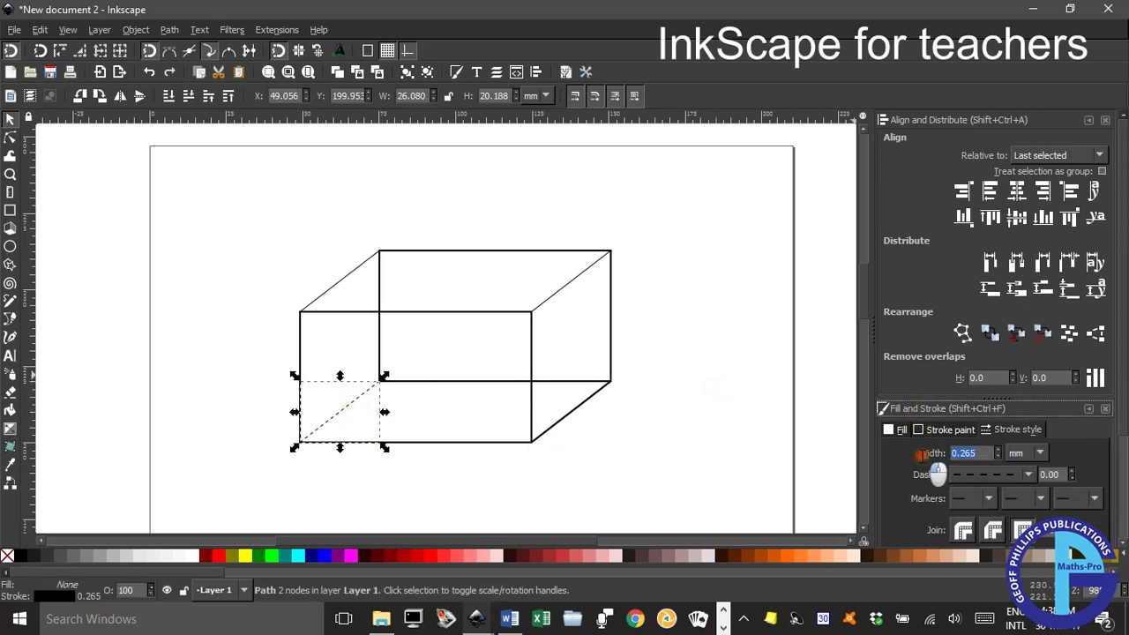
key(Return)
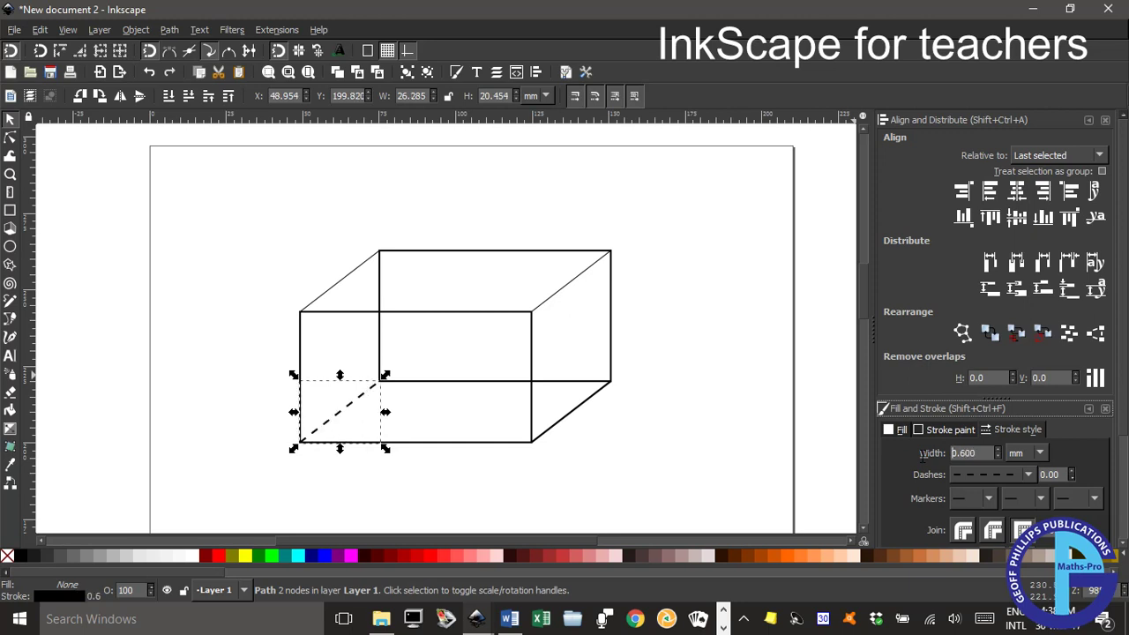
Step: Convert the back rectangle into a path with Path > Object to Path
click(685, 443)
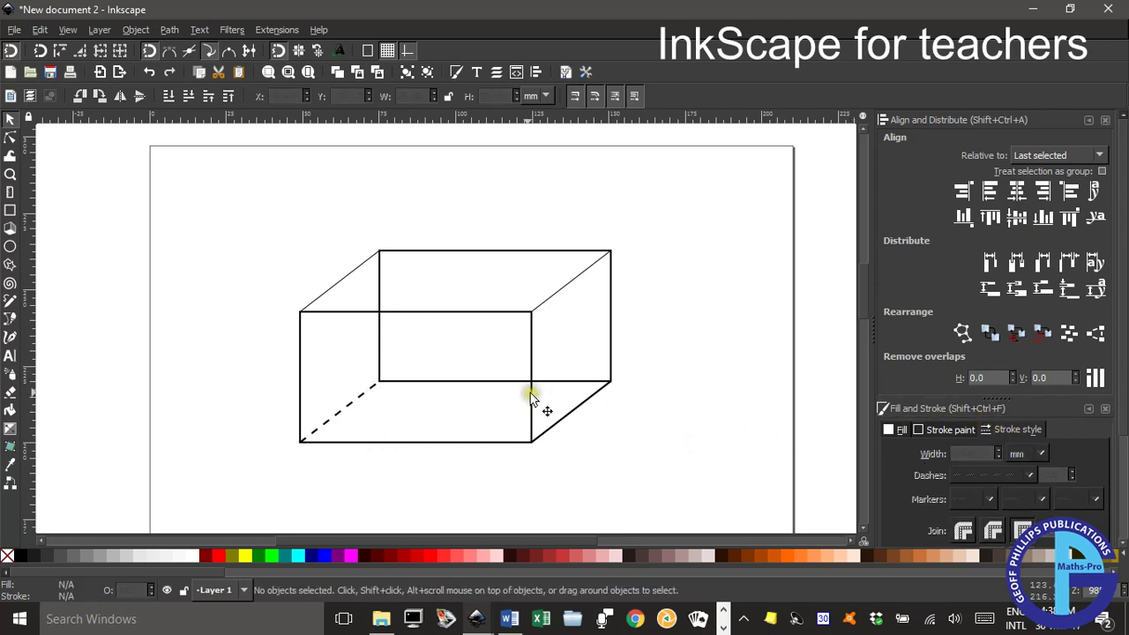
click(477, 383)
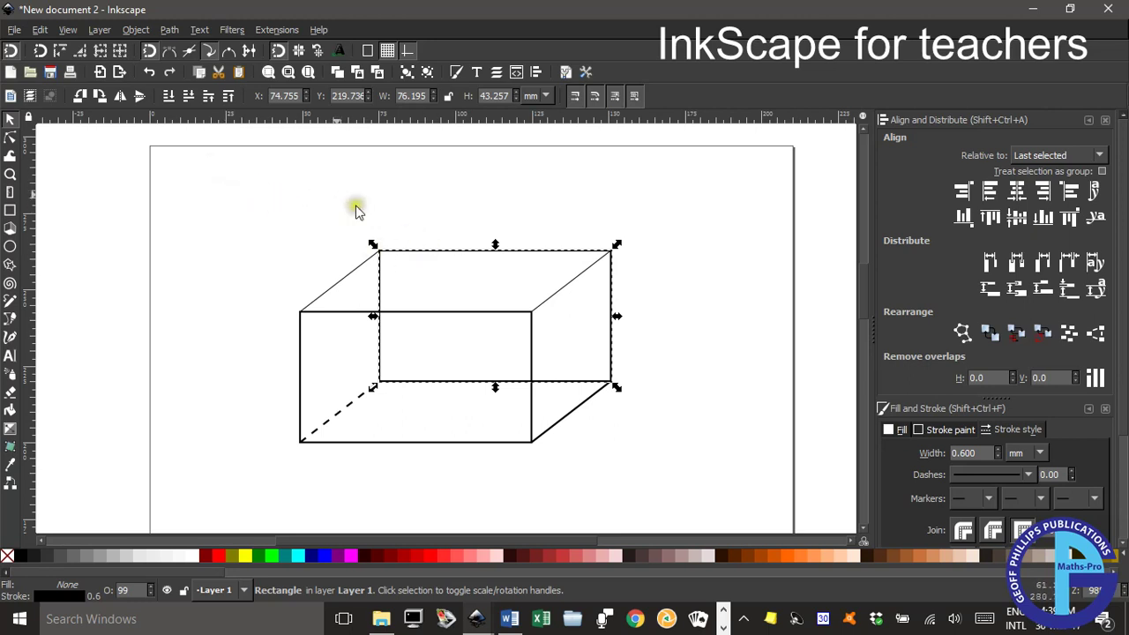
click(175, 30)
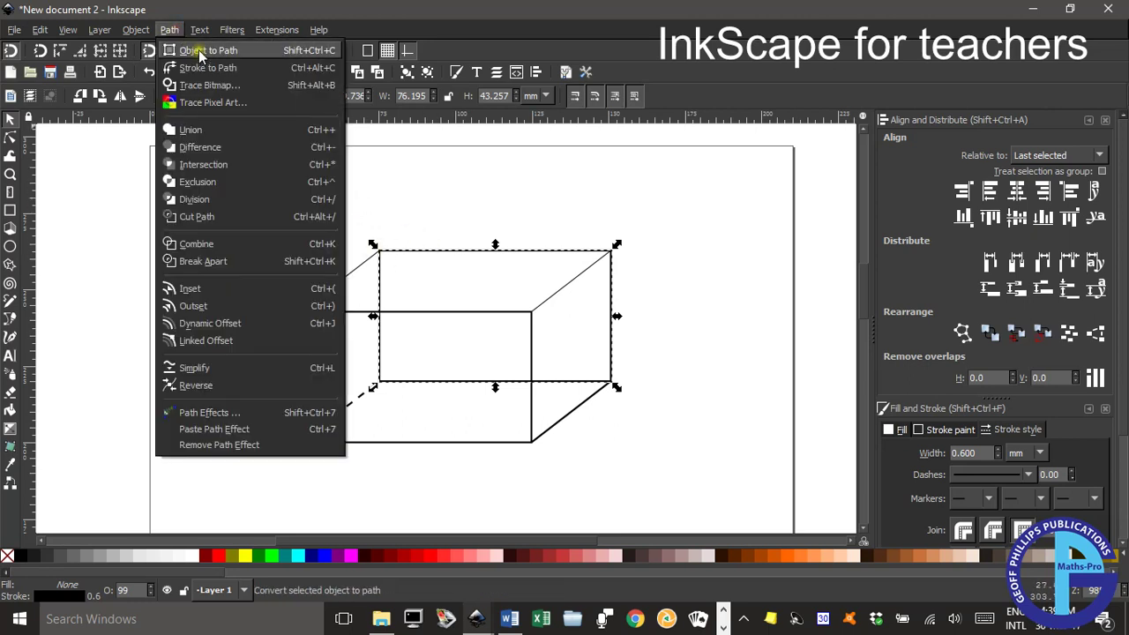
click(187, 45)
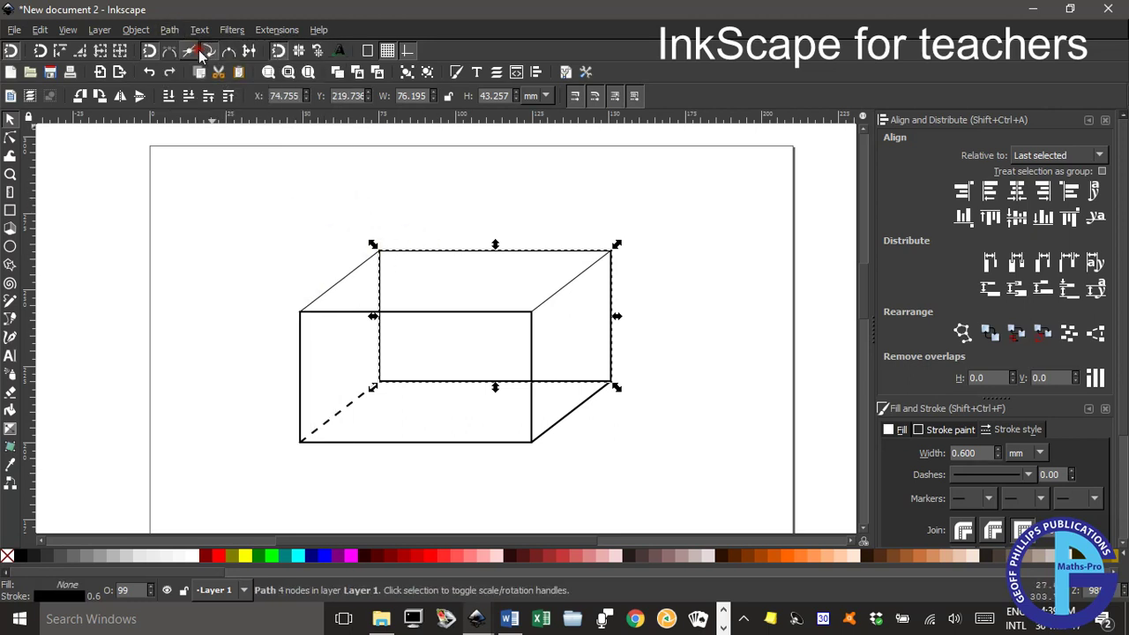
Step: Select the back rectangle's top-left and bottom-right corner nodes and break the path there
click(10, 137)
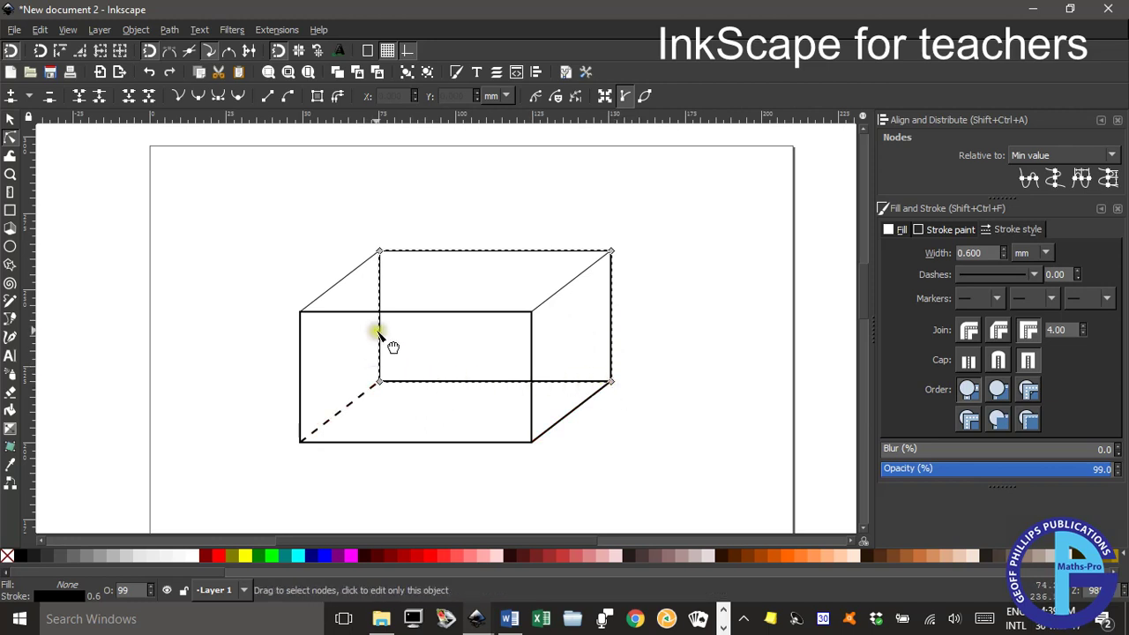
click(380, 251)
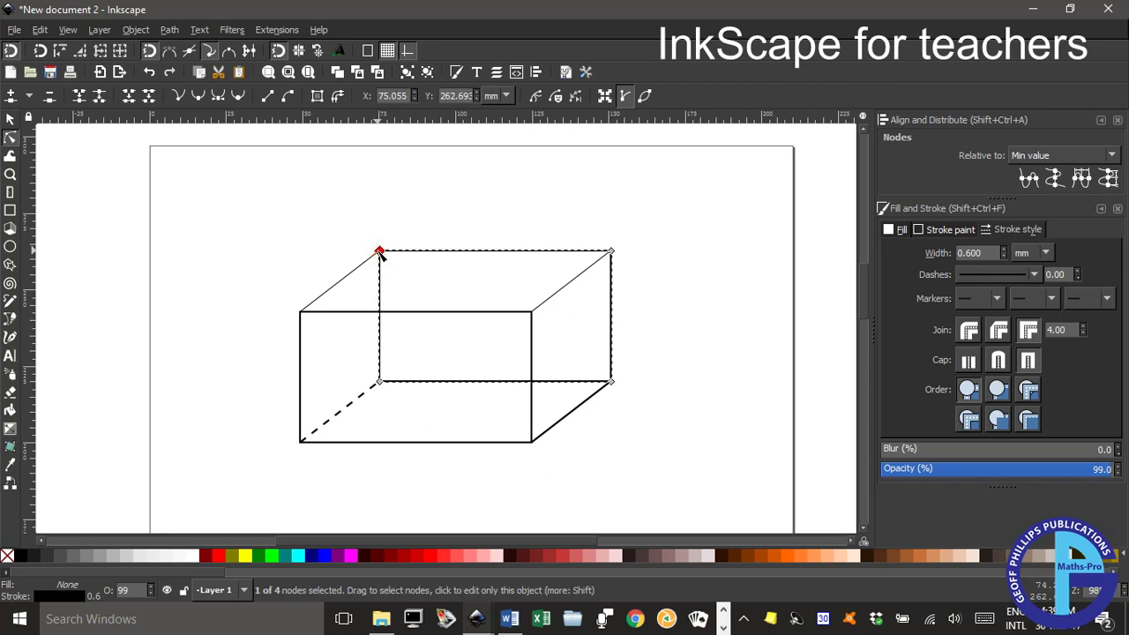
shift+click(611, 382)
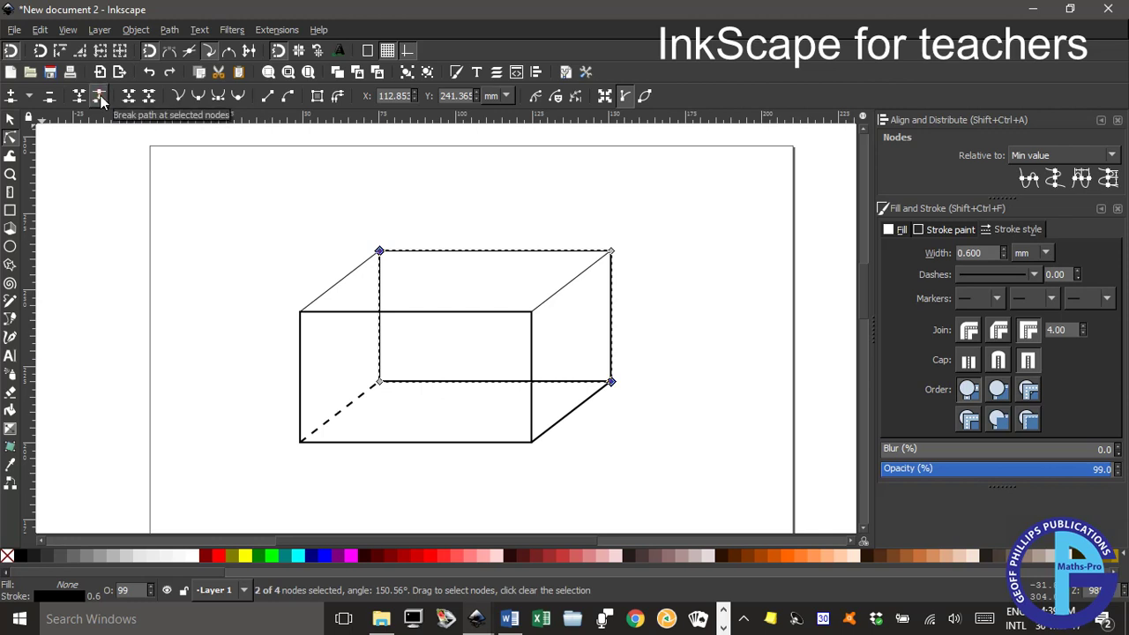
click(11, 120)
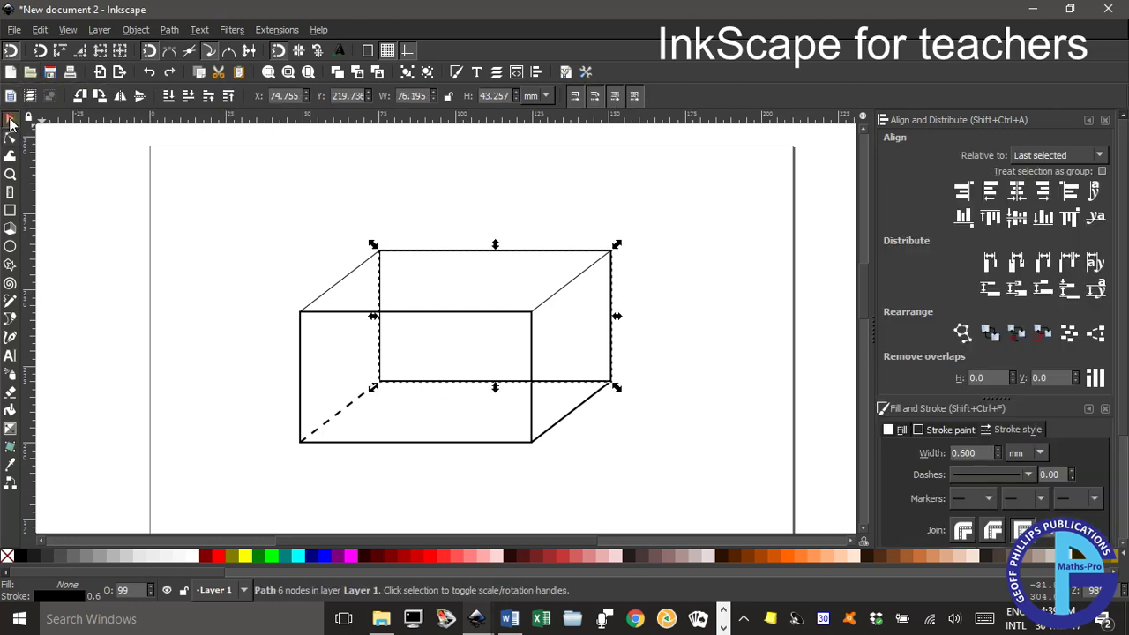
Step: Break the back rectangle apart into two pieces, then test-move the top piece and undo
click(170, 30)
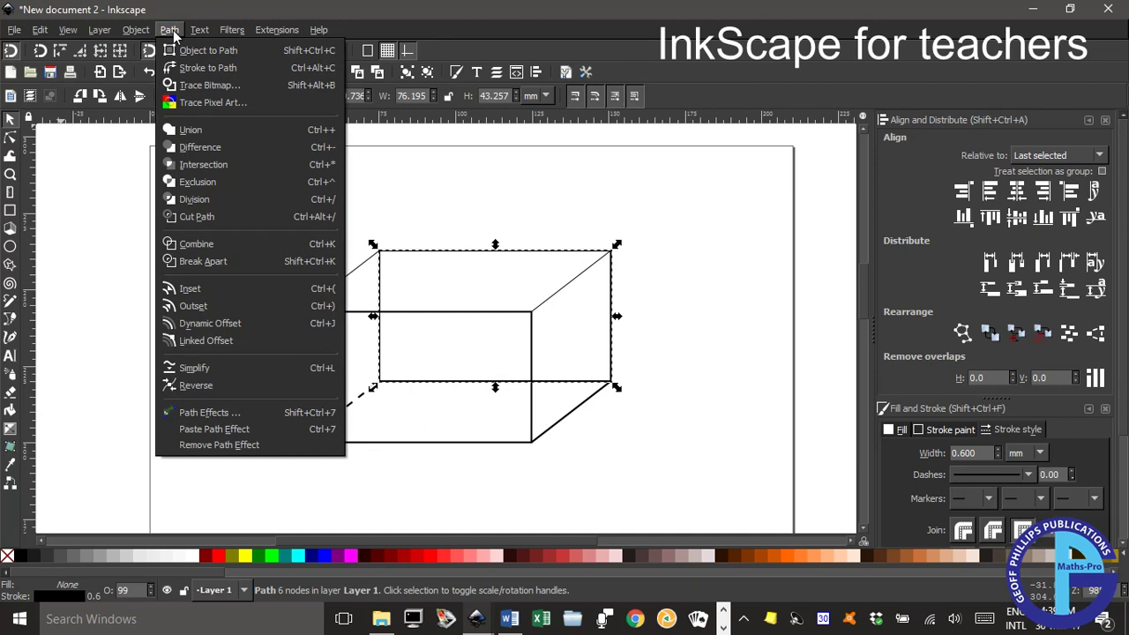
mouse_move(195, 32)
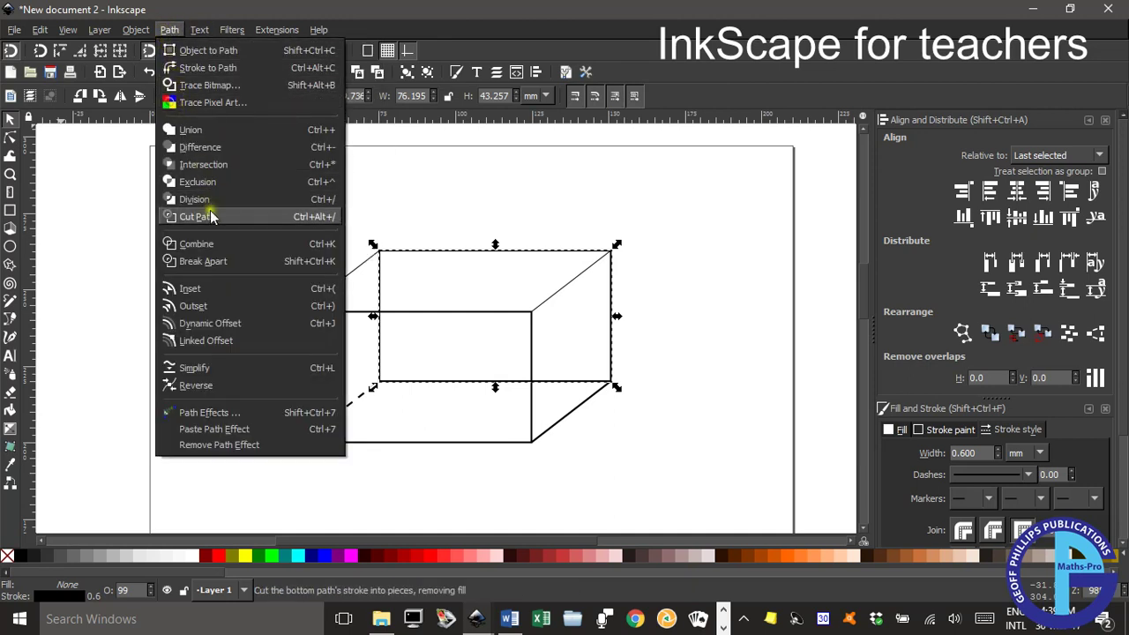
click(218, 262)
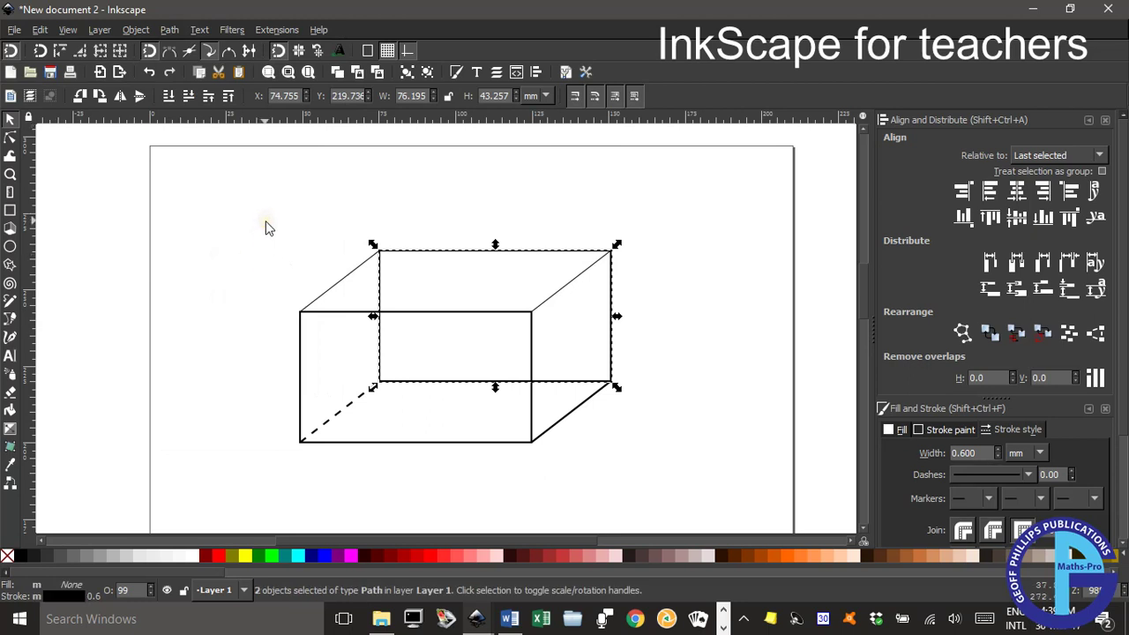
click(266, 222)
click(413, 251)
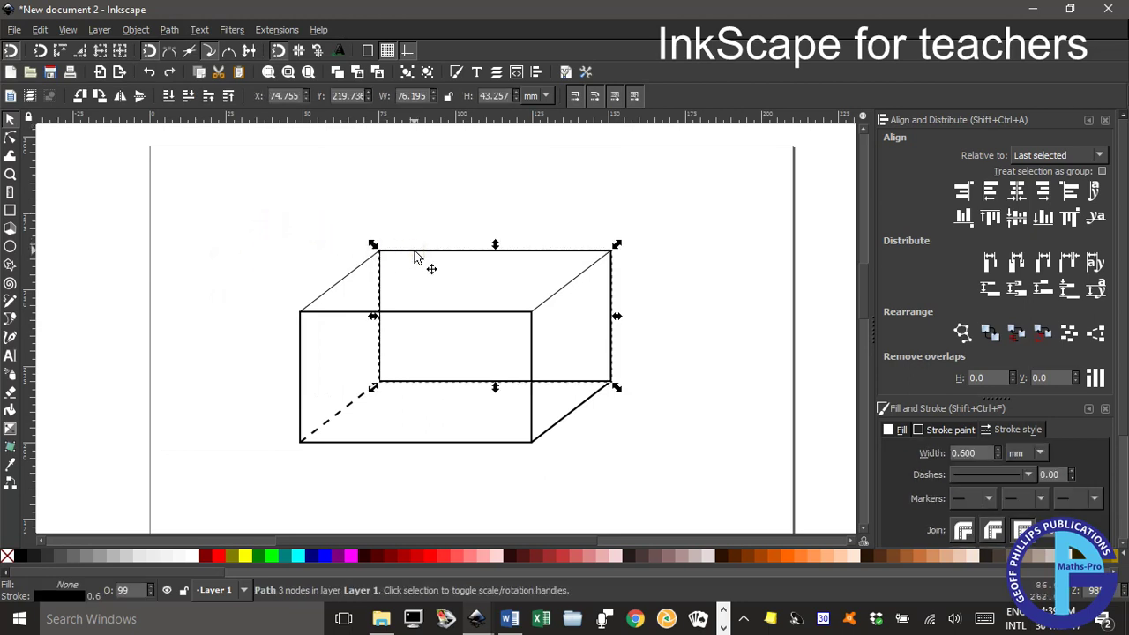
drag(415, 253, 466, 202)
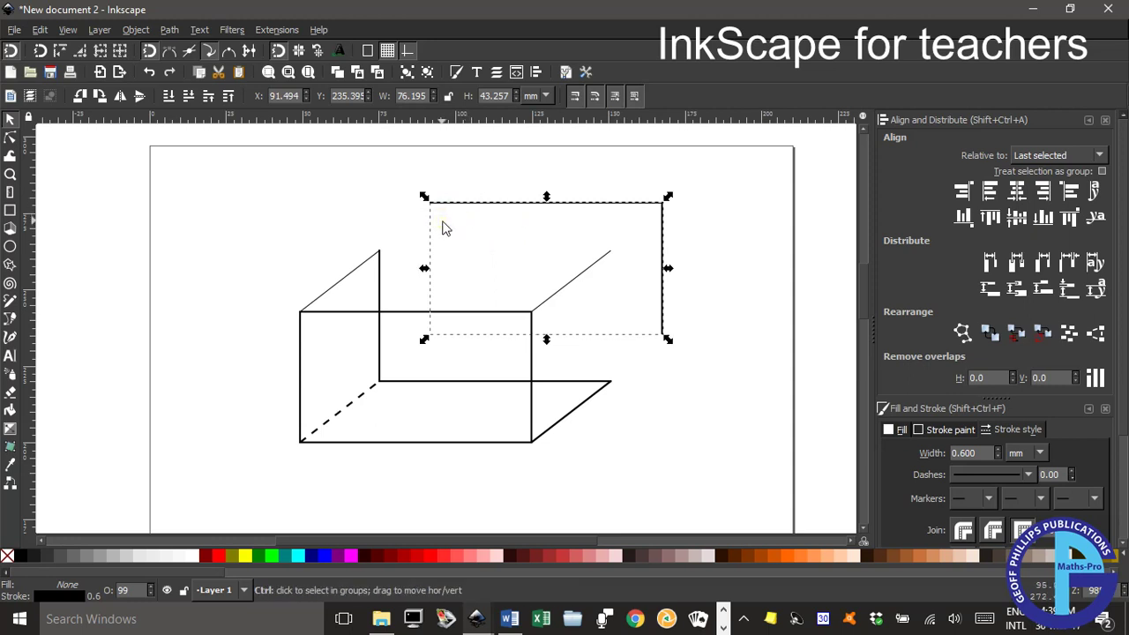
key(ctrl+z)
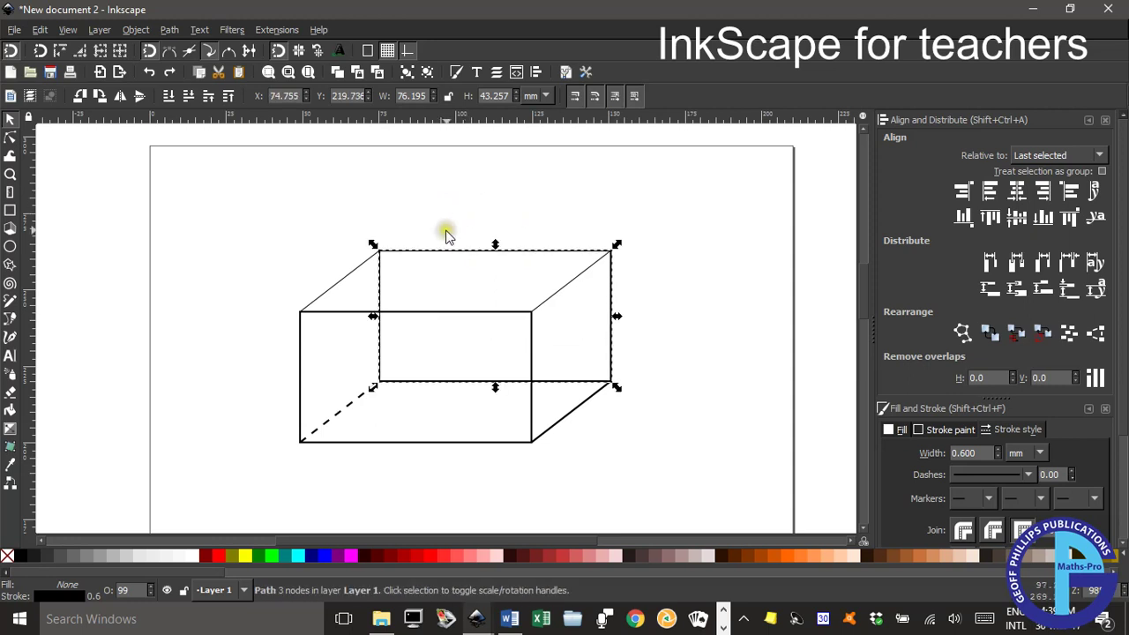
Step: Make the hidden left-and-bottom back edge piece dashed
click(731, 344)
click(379, 335)
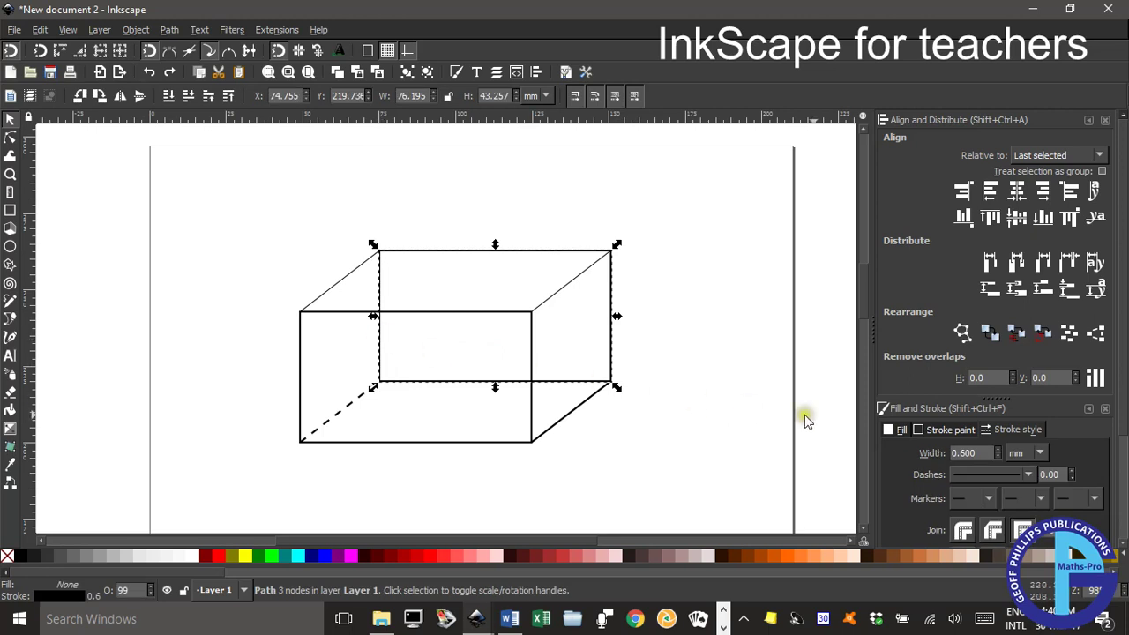
click(1029, 475)
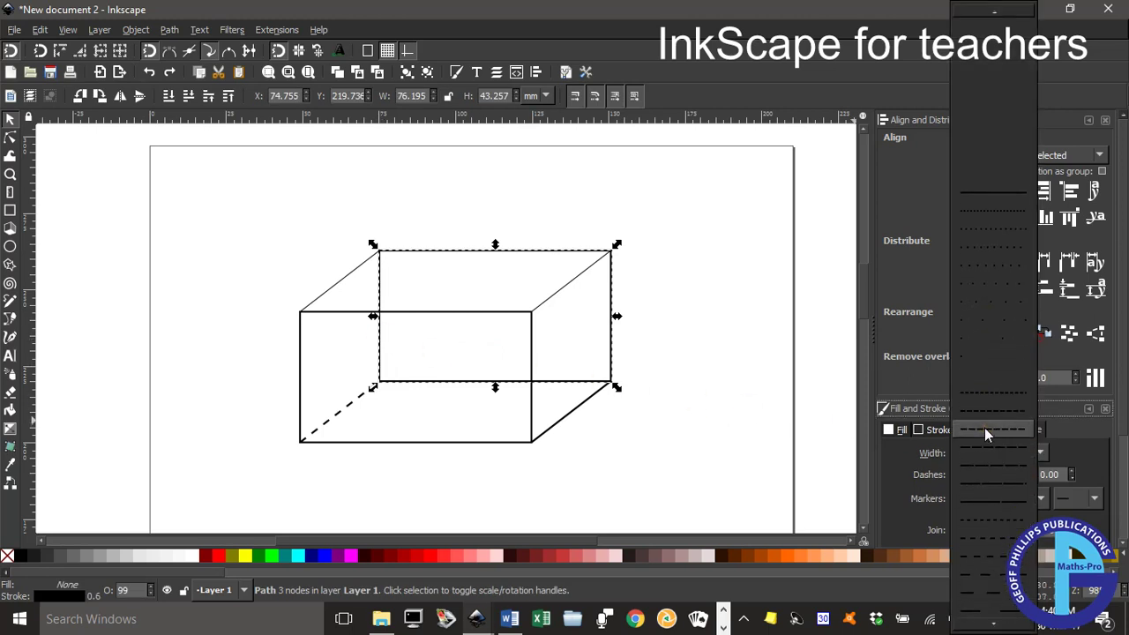
scroll(985, 428, down, 2)
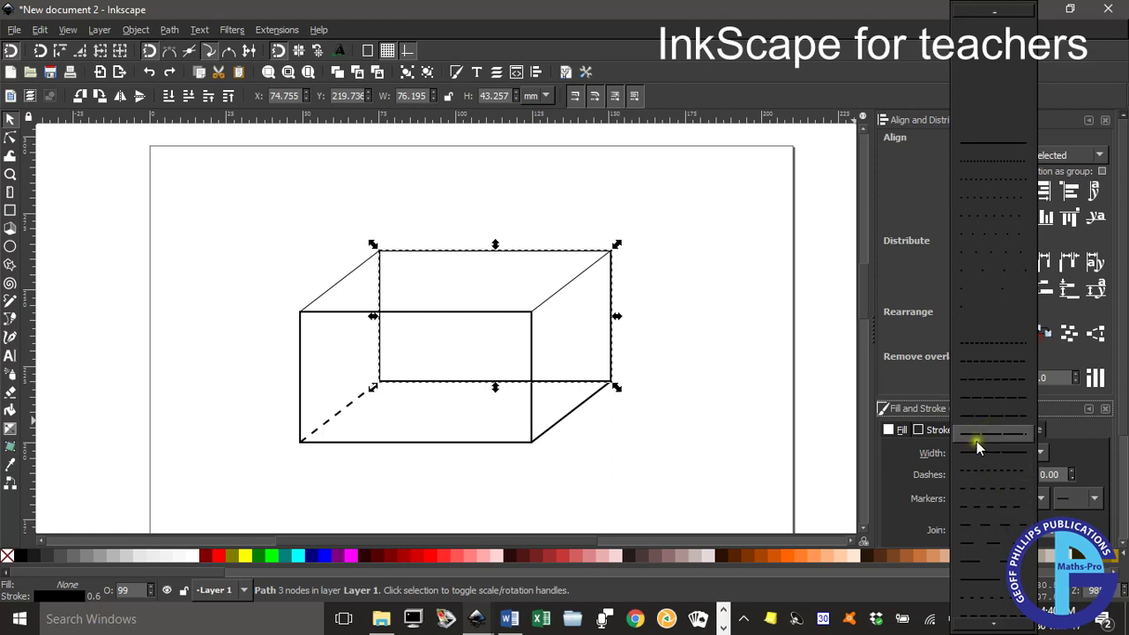
click(1004, 509)
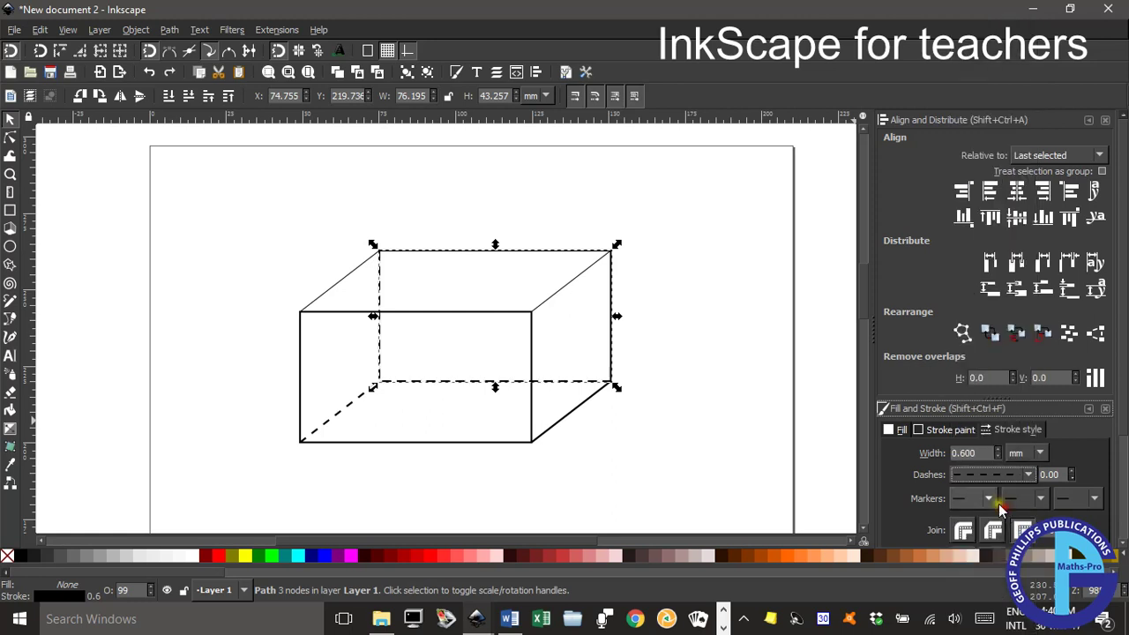
click(713, 357)
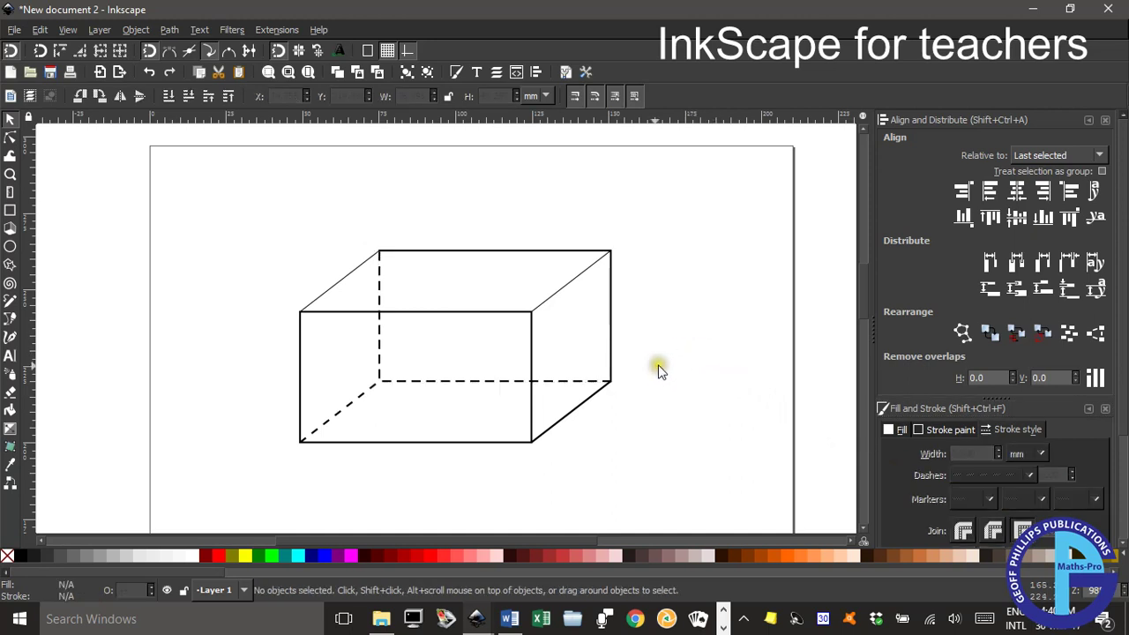
Step: Set both slanted top edges to a 0.6 mm stroke width
click(345, 280)
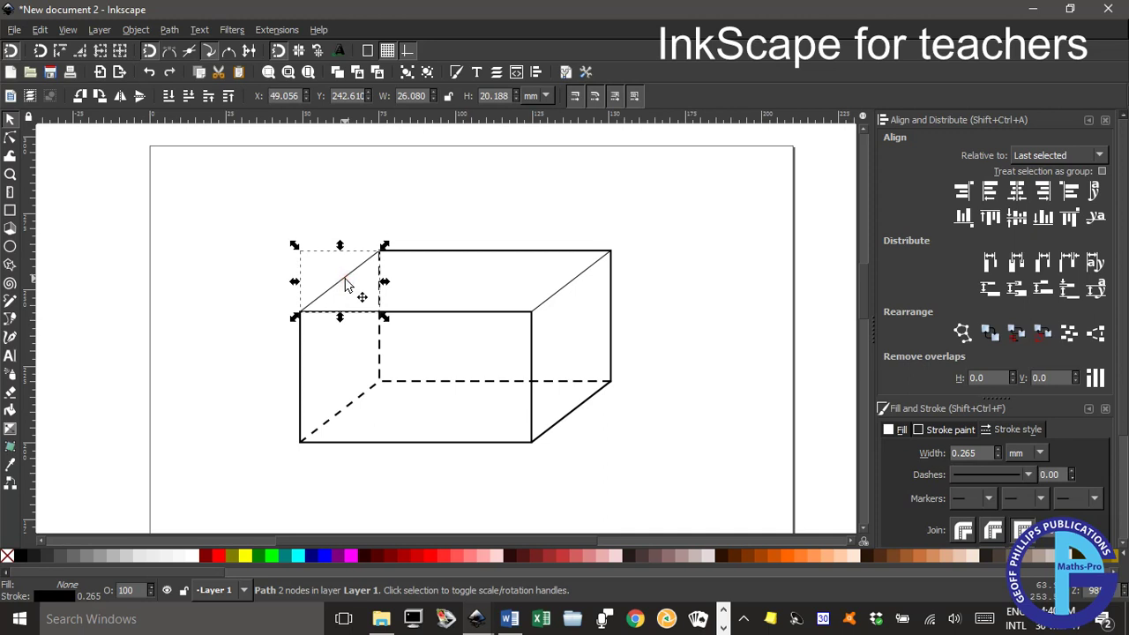
shift+click(564, 287)
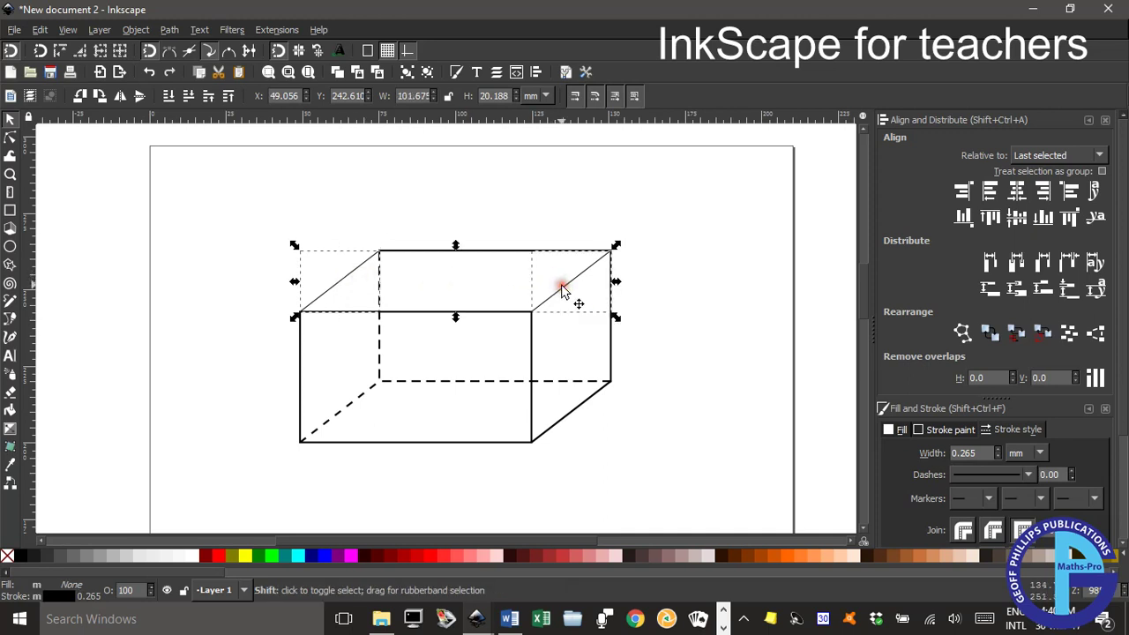
drag(980, 452, 921, 453)
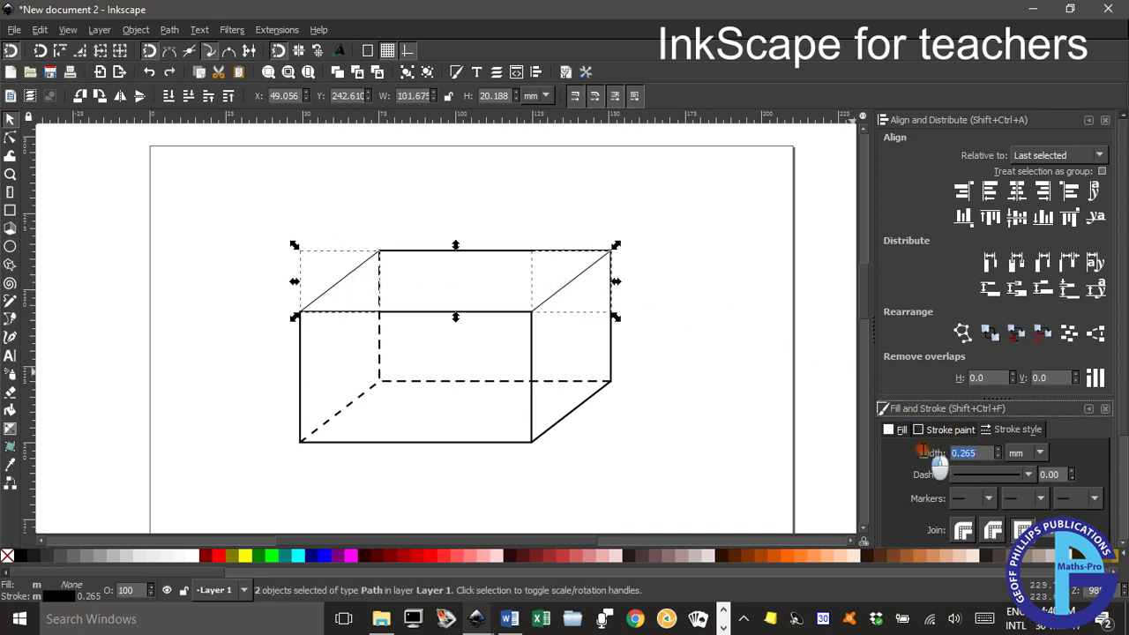
text(0.6)
key(Return)
click(677, 417)
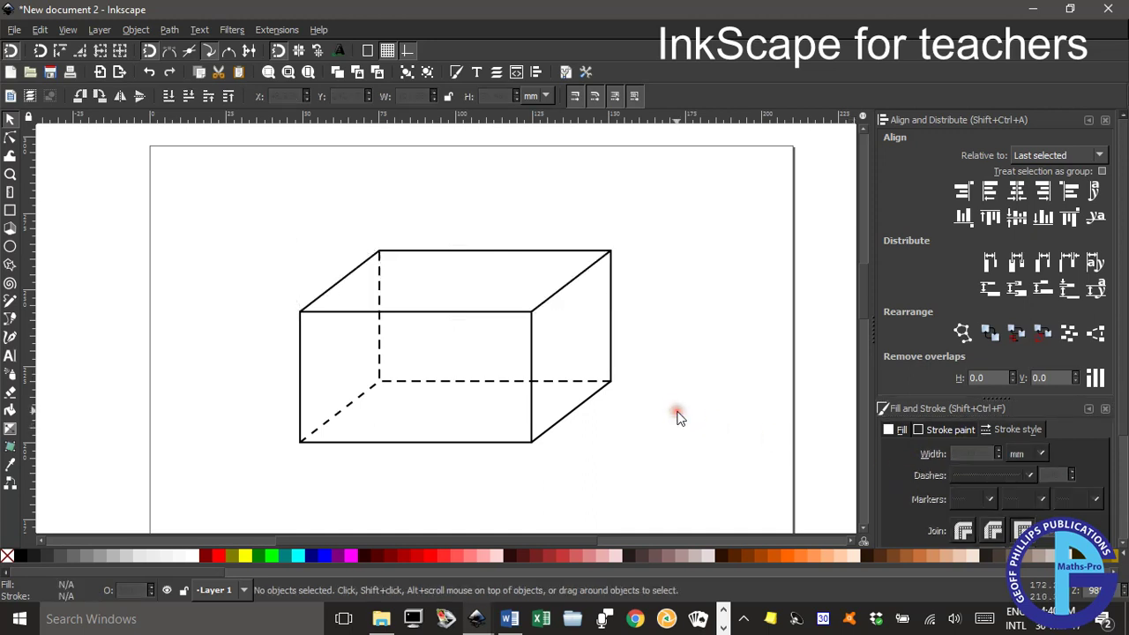
click(405, 454)
Step: Check the front face rectangle and lower-right slanted edge by selecting each in turn
scroll(570, 437, down, 2)
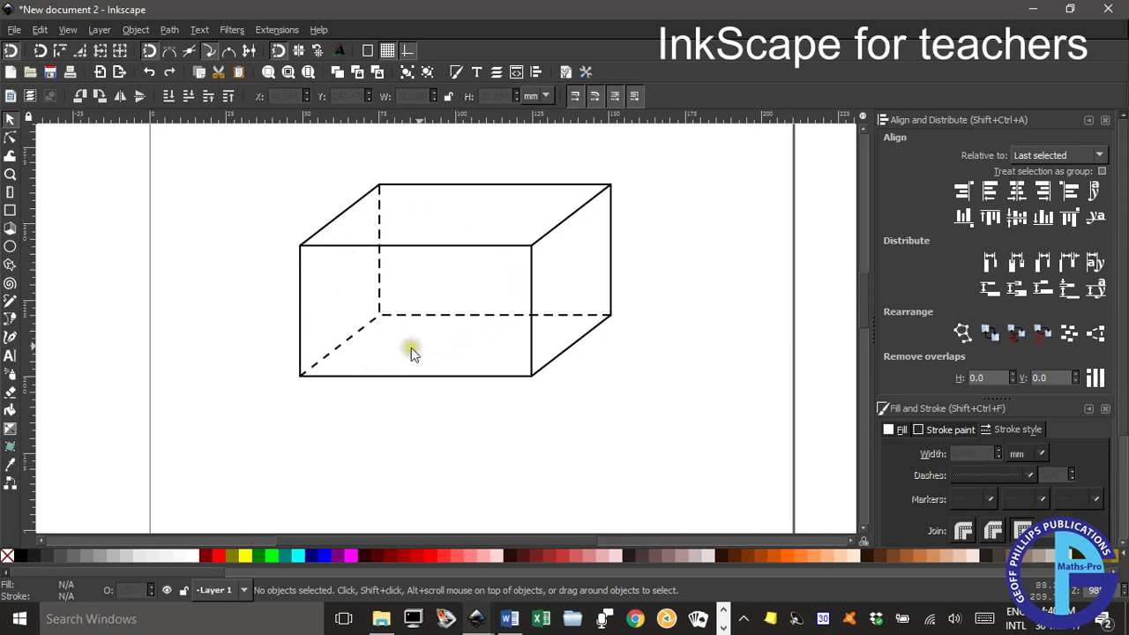
click(411, 378)
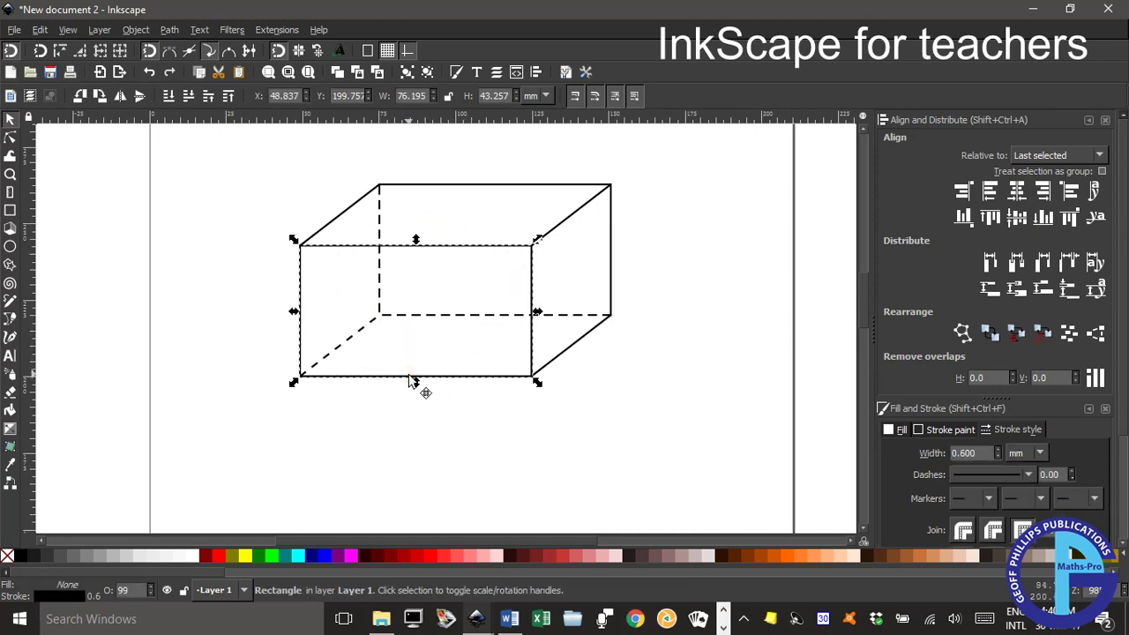
click(596, 364)
click(568, 350)
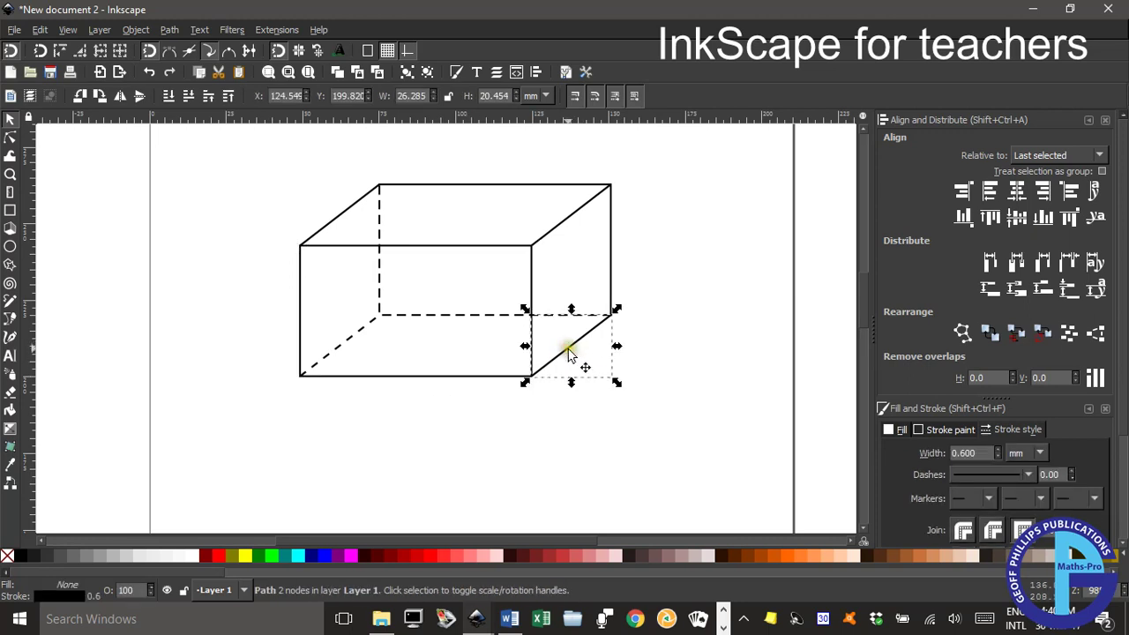
click(409, 382)
click(408, 377)
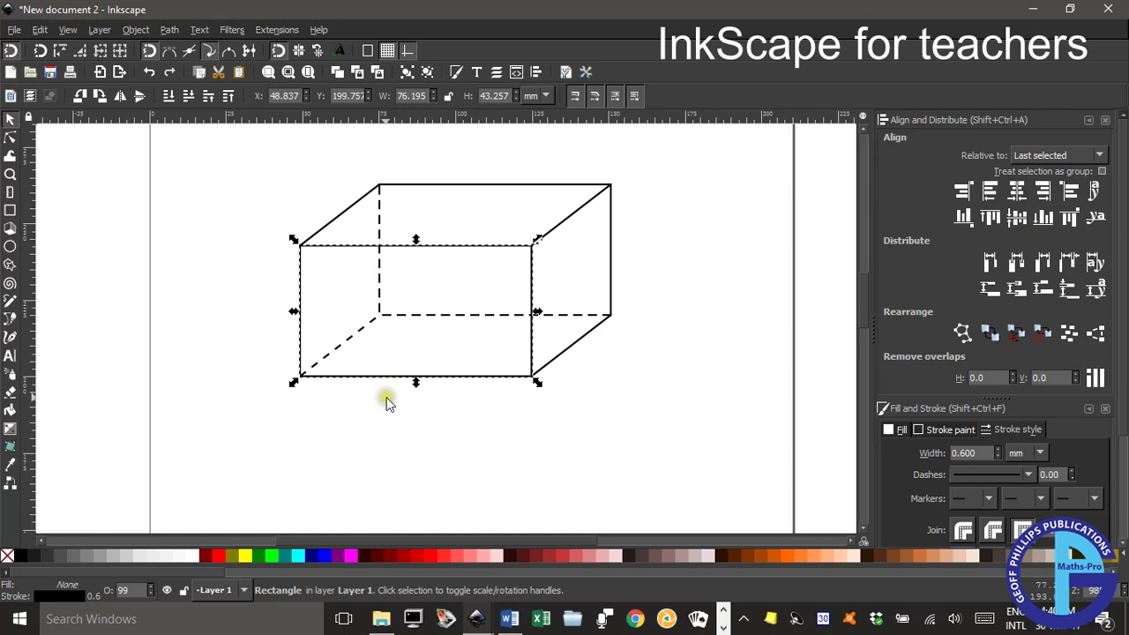
click(386, 401)
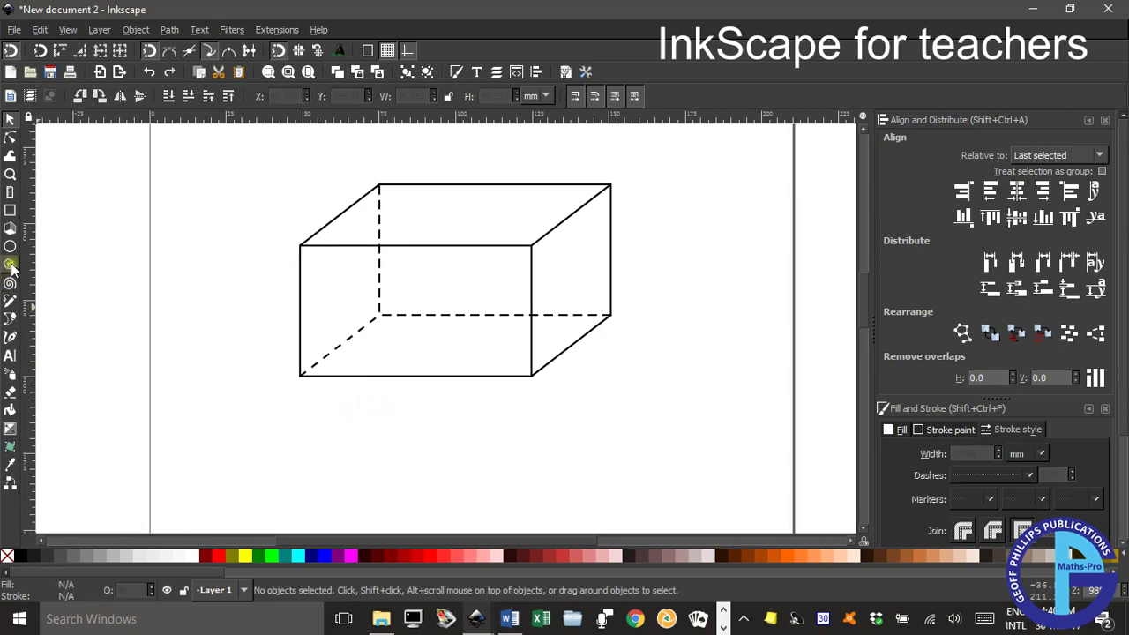
Step: Trace a closed path through the four bottom-face corners, ending on the starting corner
click(11, 319)
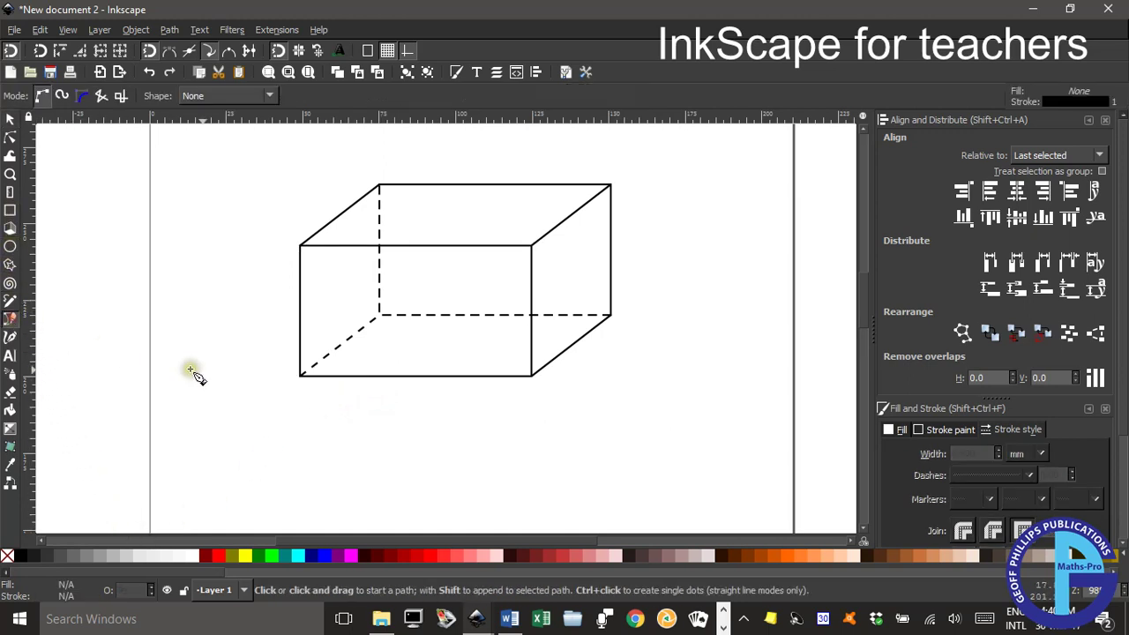
click(300, 375)
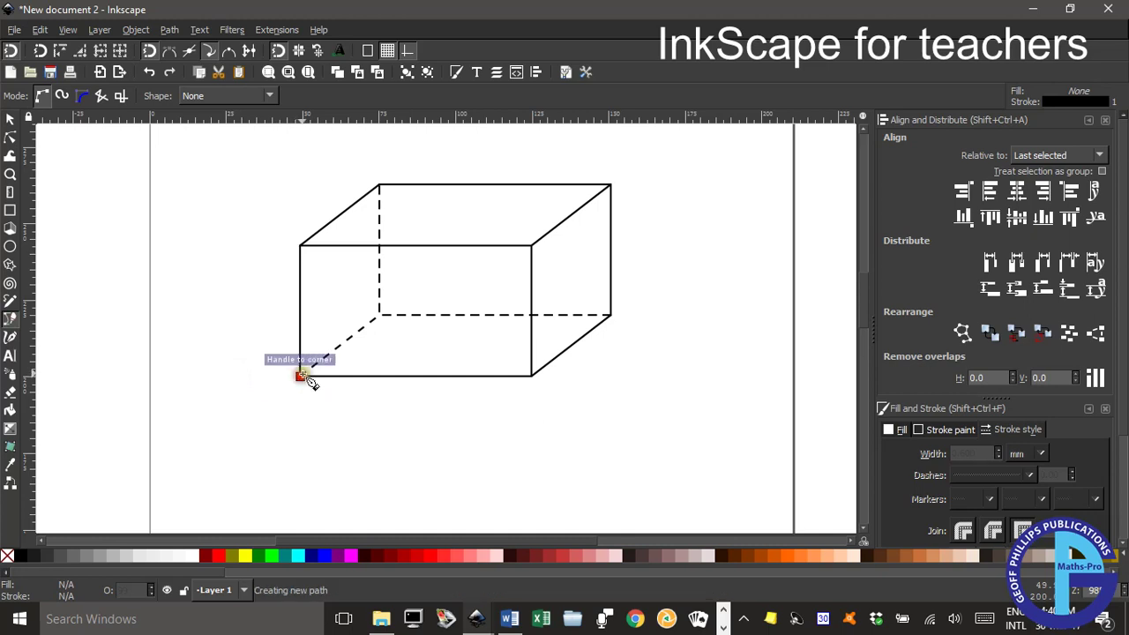
click(380, 315)
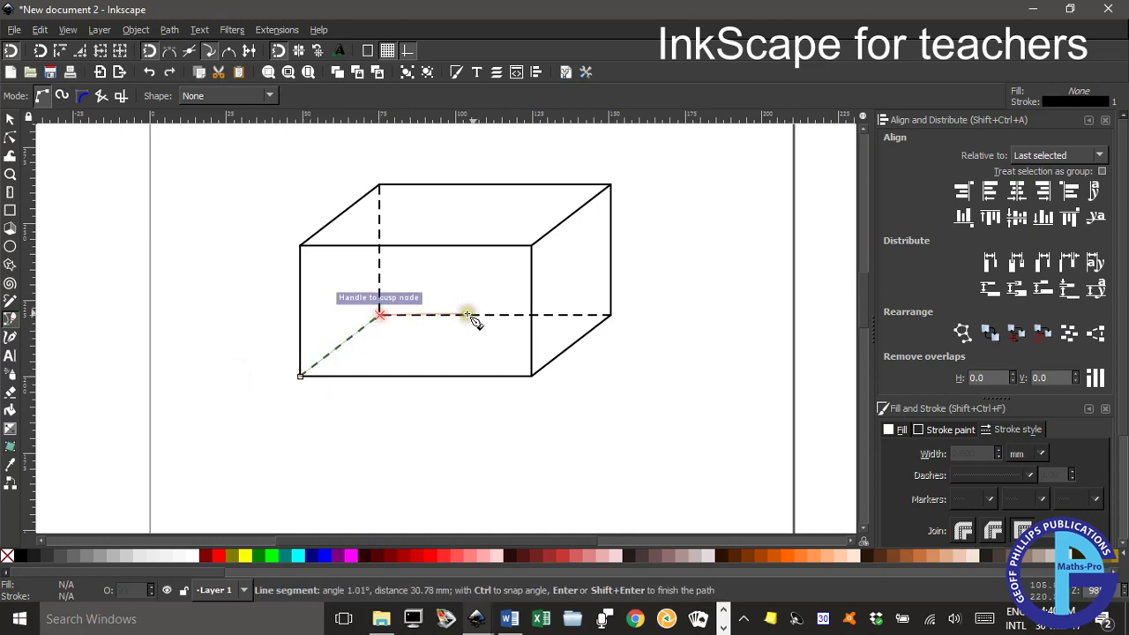
click(609, 315)
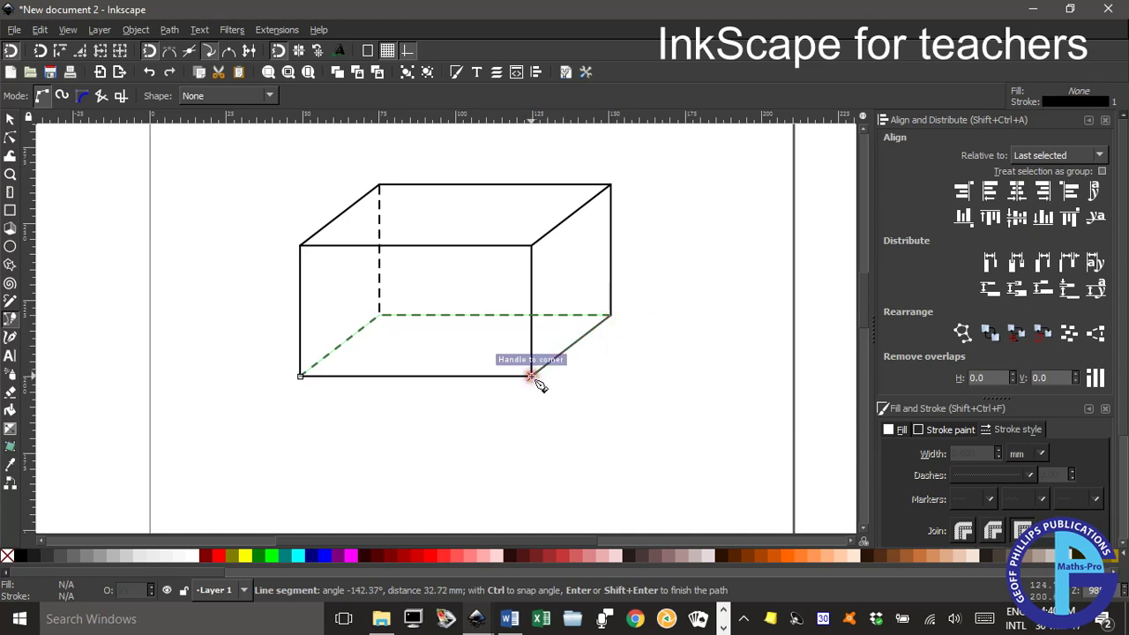
click(531, 376)
click(300, 376)
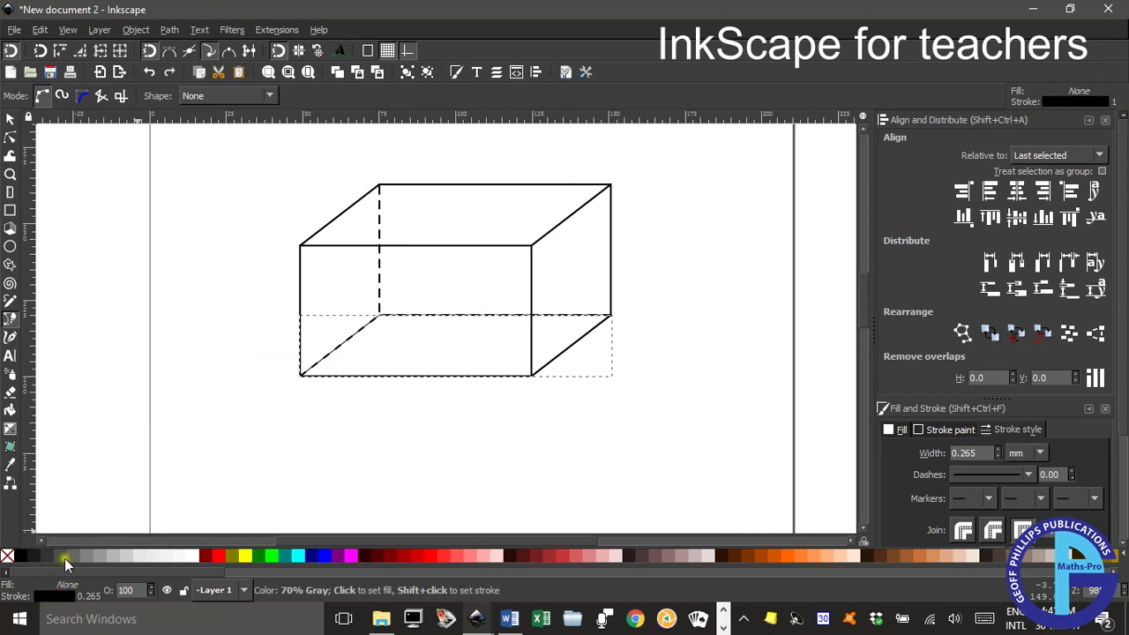
Step: Remove the base shape's outline, fill it yellow, and lower its alpha to semi-transparent (ffff0089)
shift+click(6, 557)
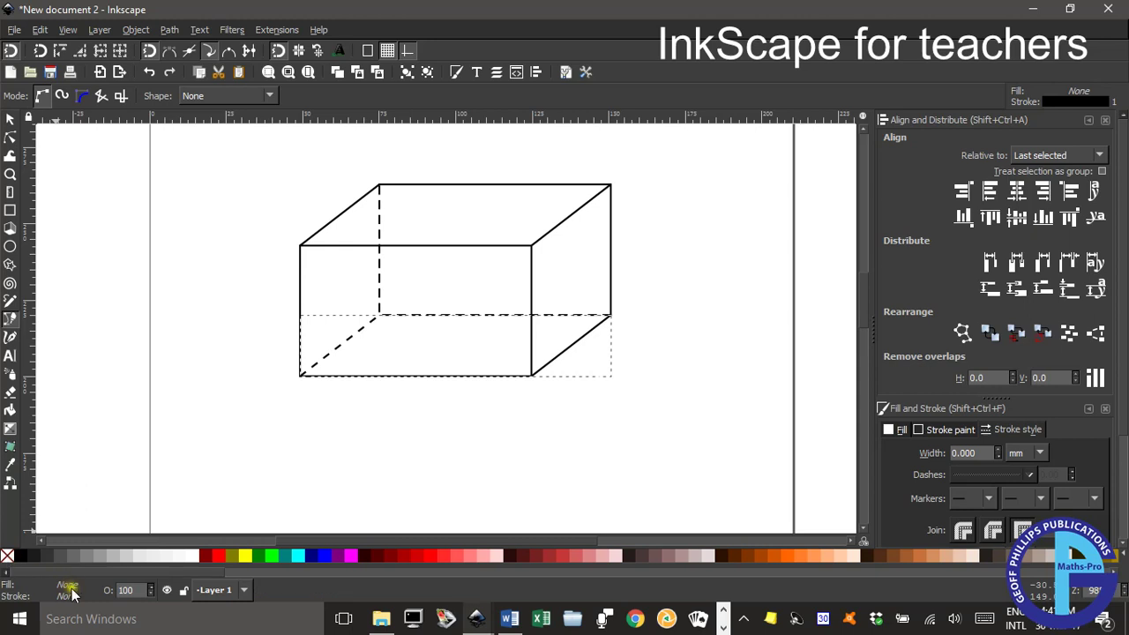
click(245, 558)
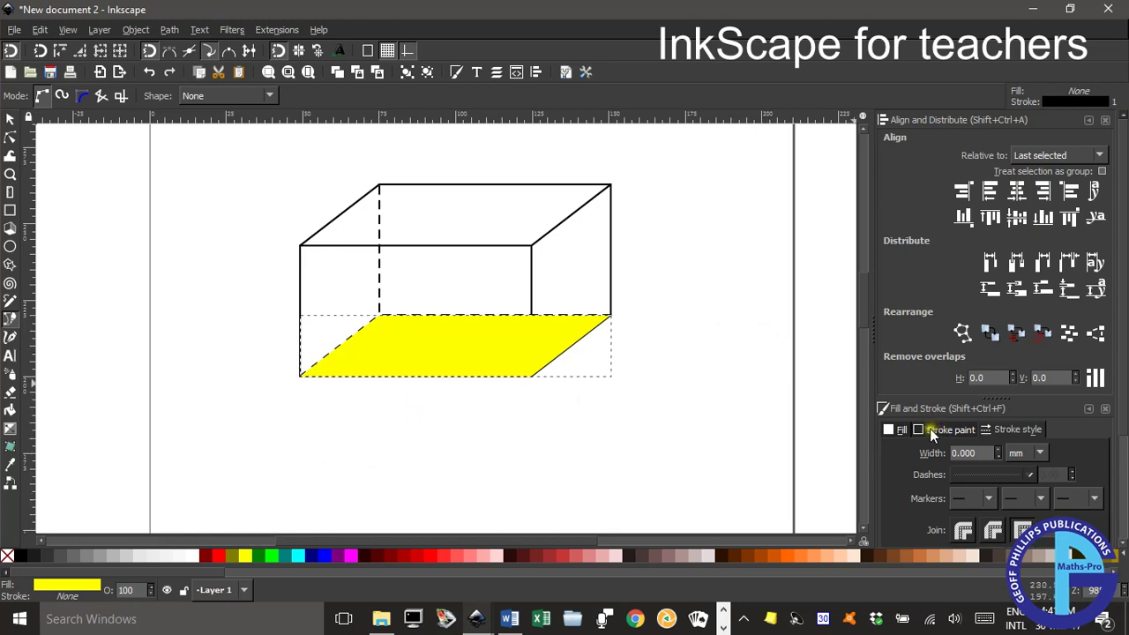
click(902, 429)
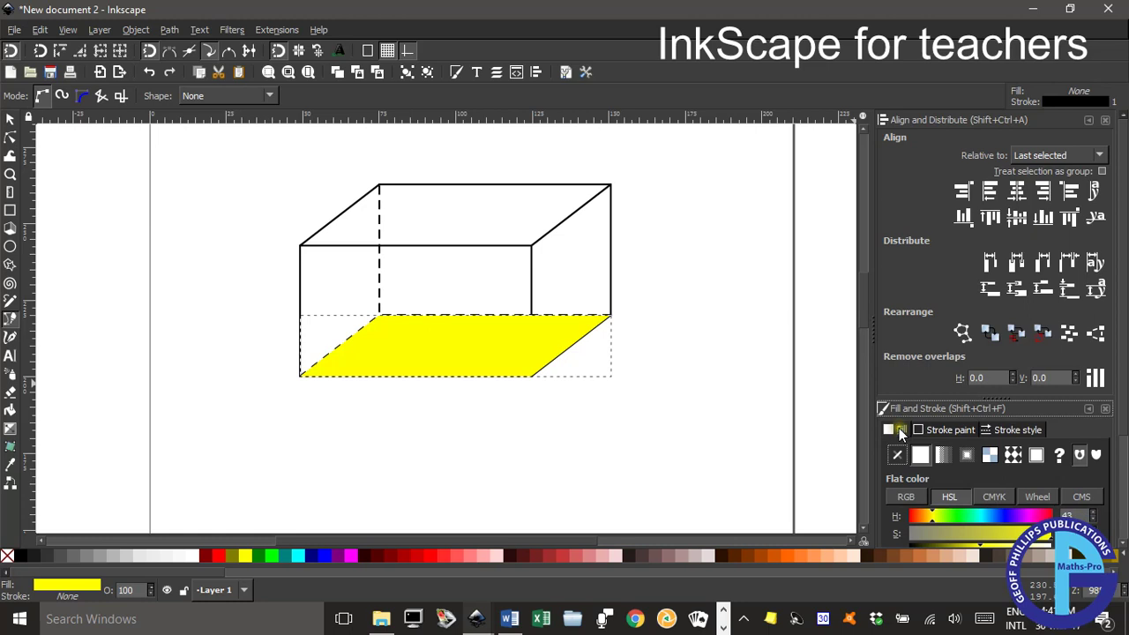
scroll(1125, 474, down, 3)
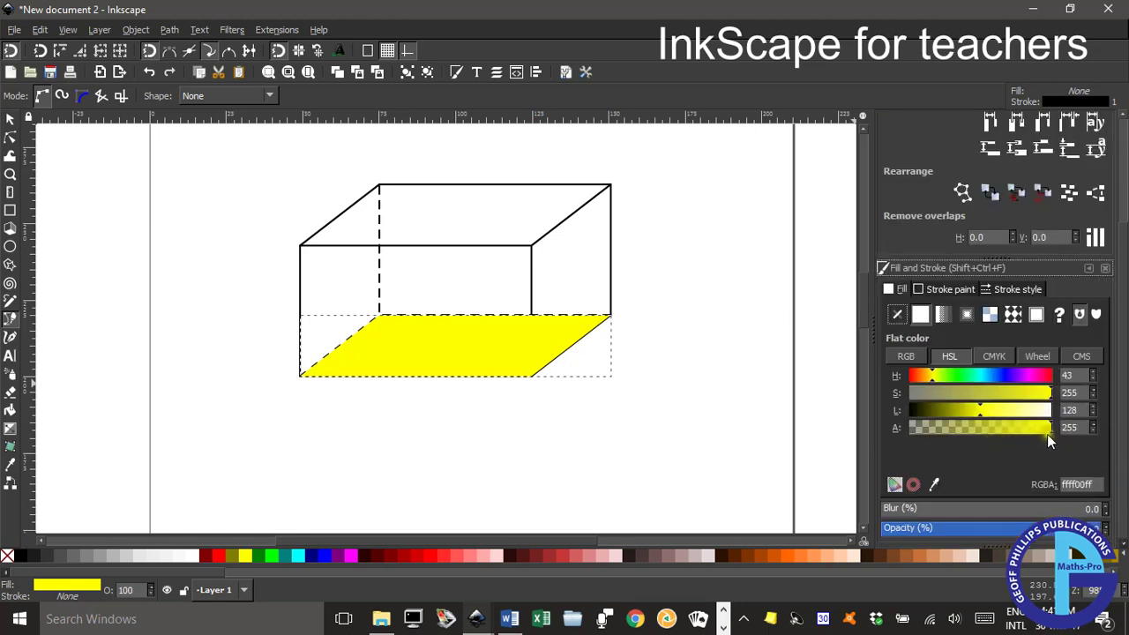
drag(1048, 431, 992, 436)
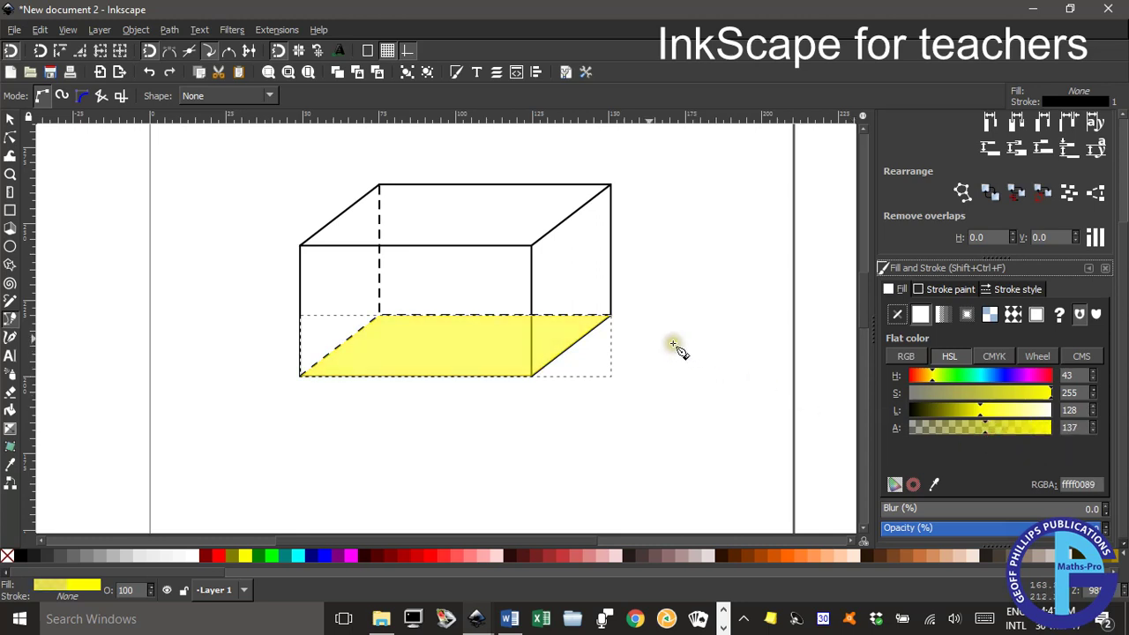
key(s)
click(198, 215)
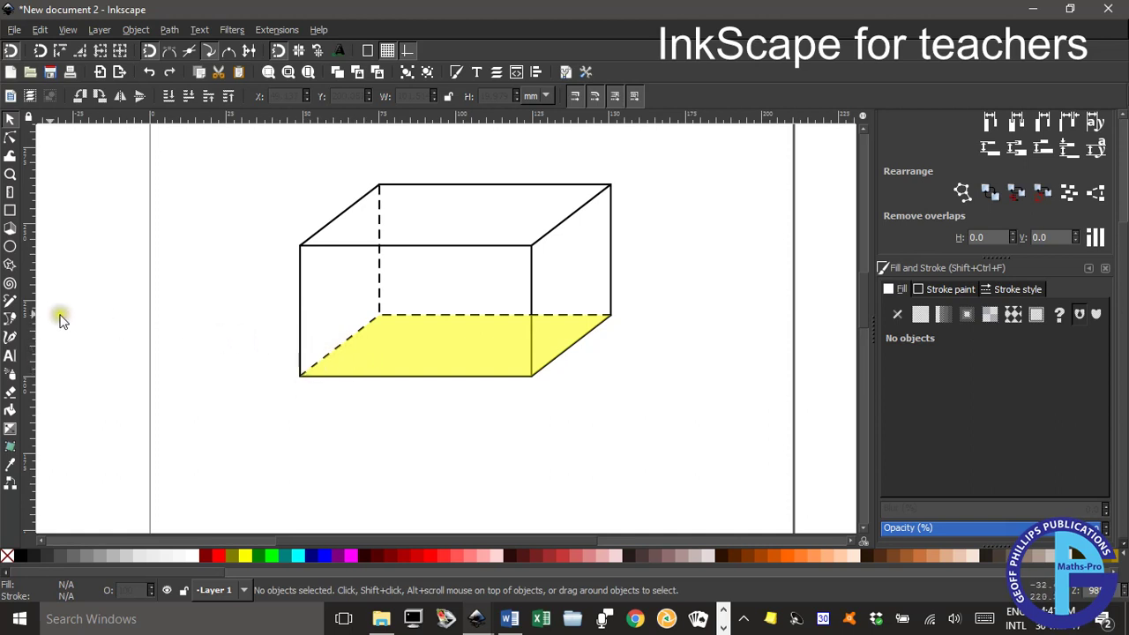
Step: Draw a closed triangle through the box's bottom-left, top-right and back-bottom-right corners
click(10, 319)
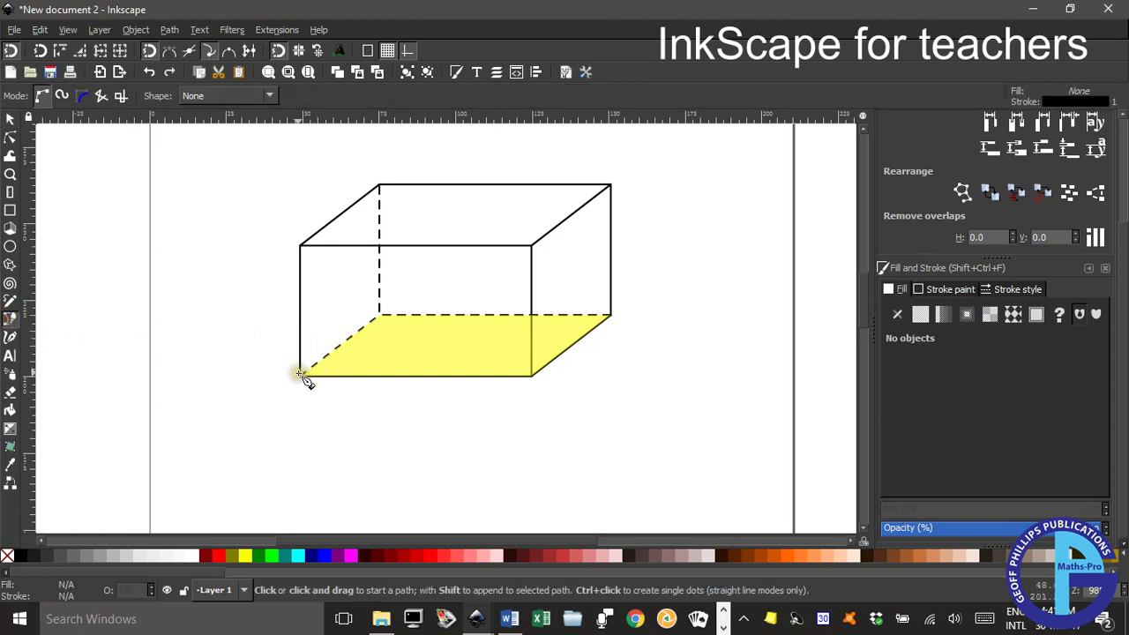
click(300, 377)
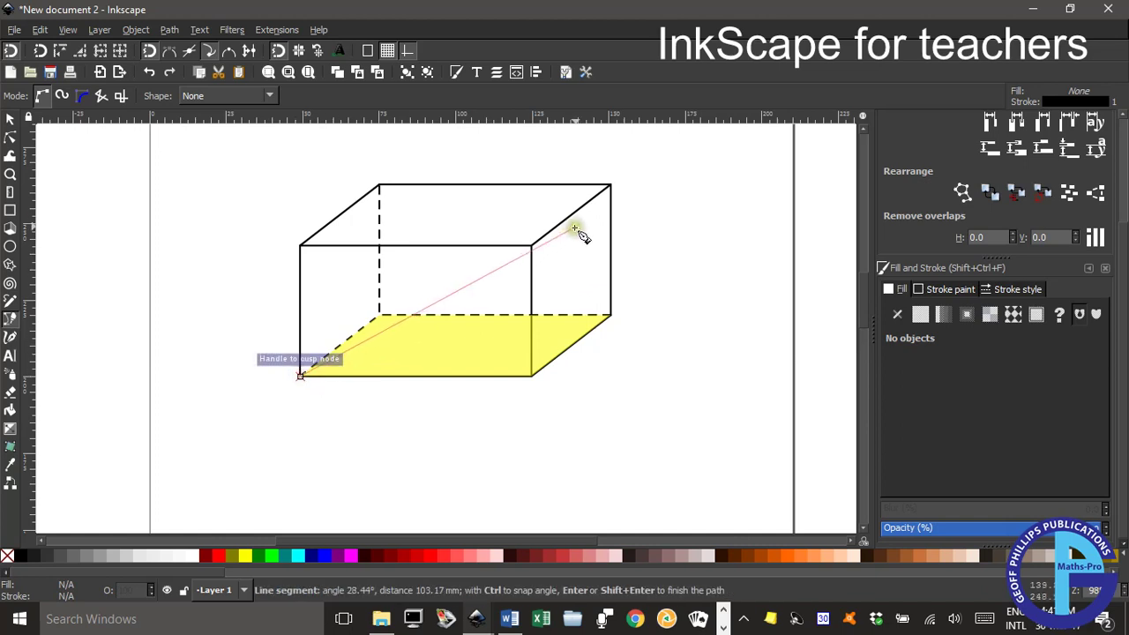
click(609, 187)
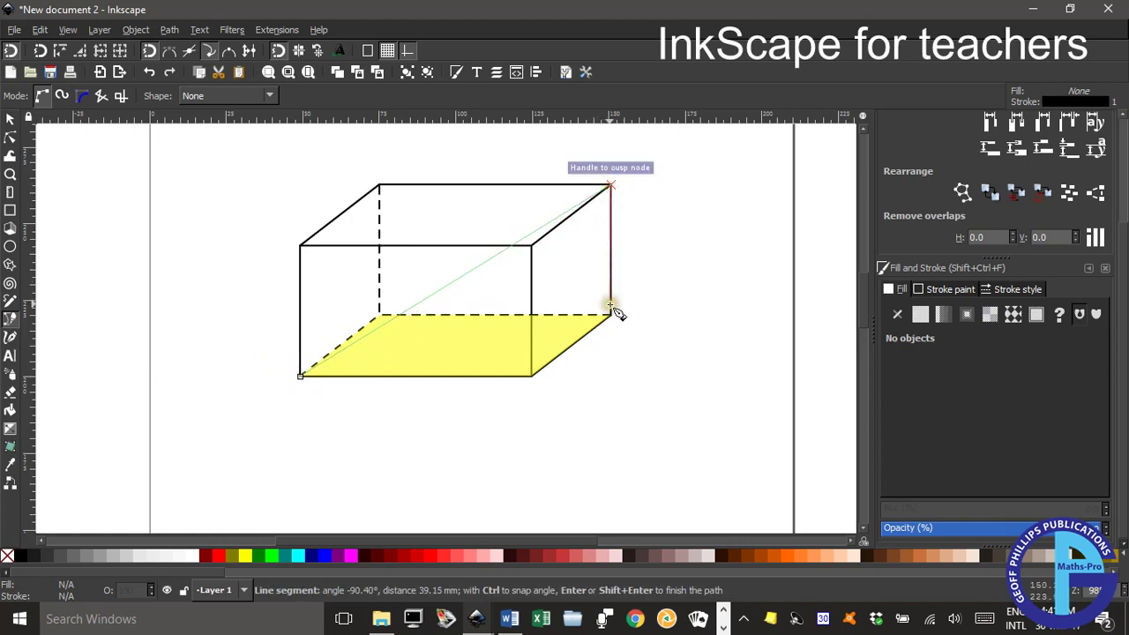
click(614, 318)
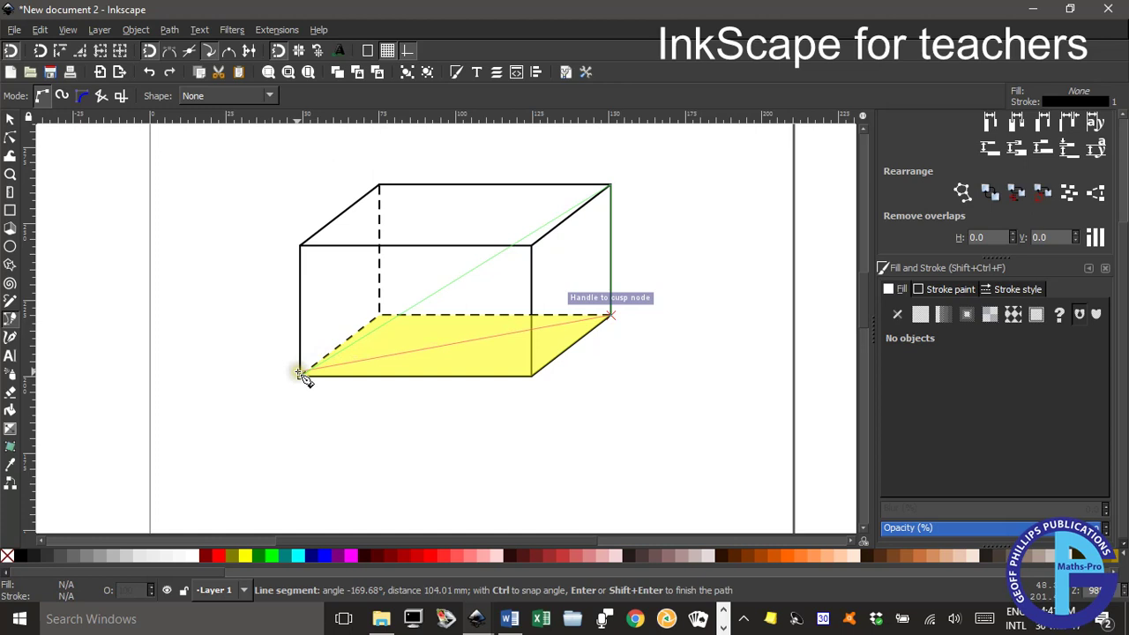
click(300, 377)
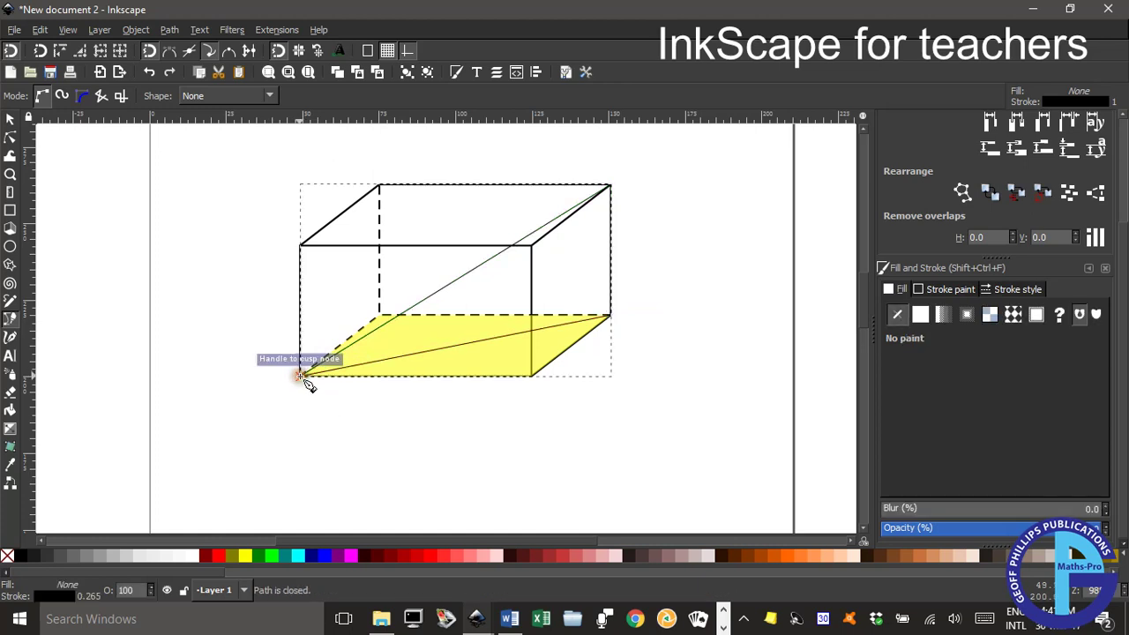
Step: Fill the triangle with red at about 50% alpha (ff000080), then deselect it
click(219, 558)
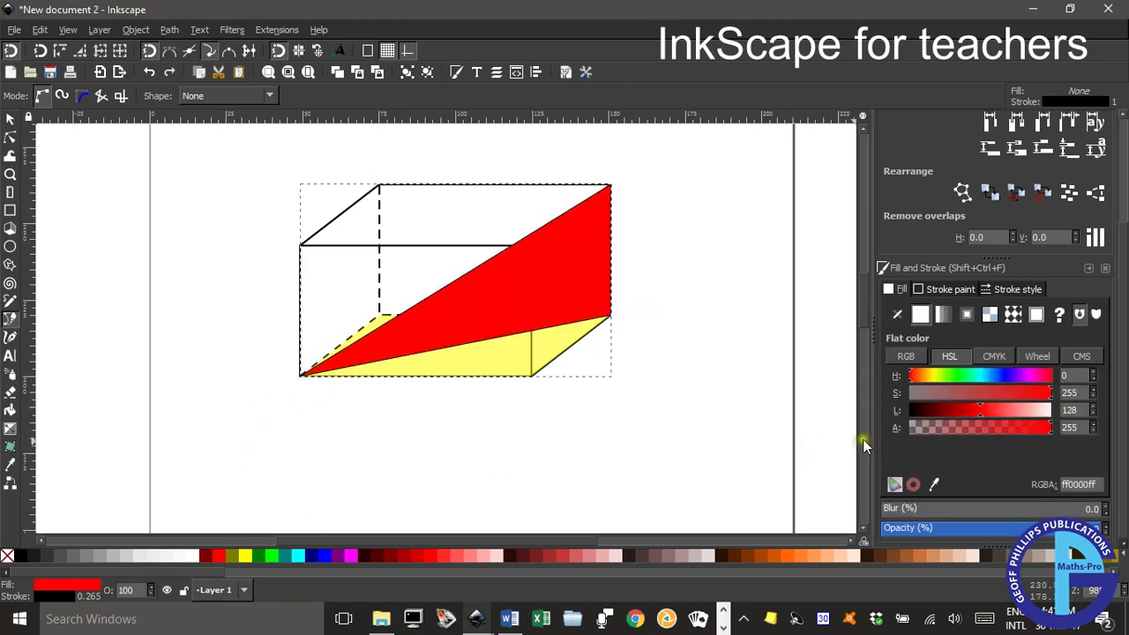
drag(1048, 432, 981, 434)
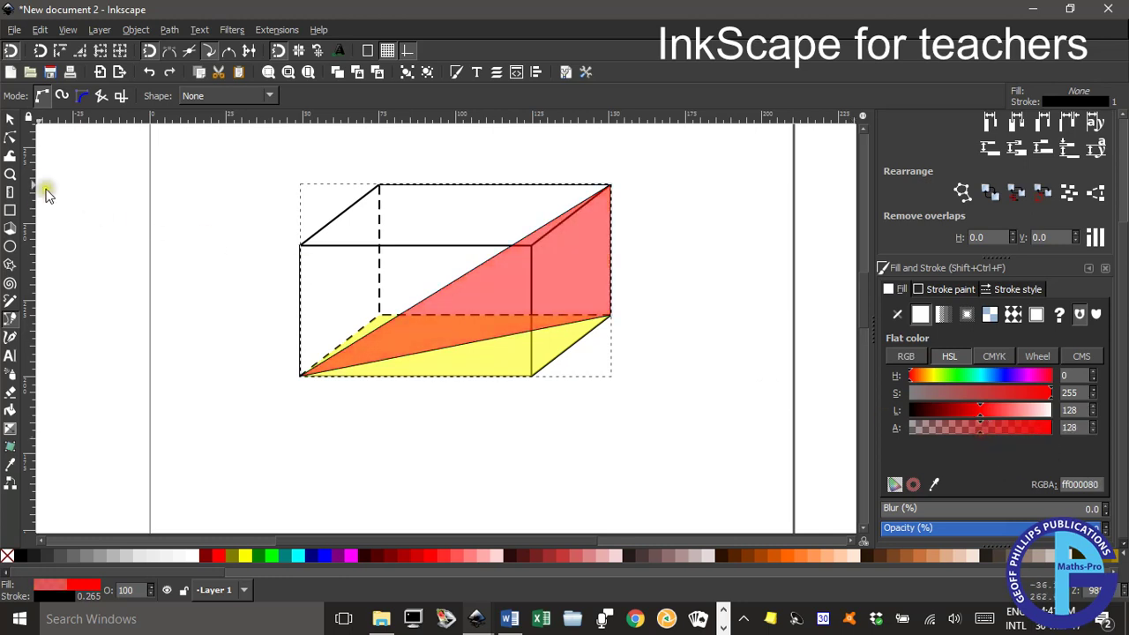
click(10, 118)
click(150, 185)
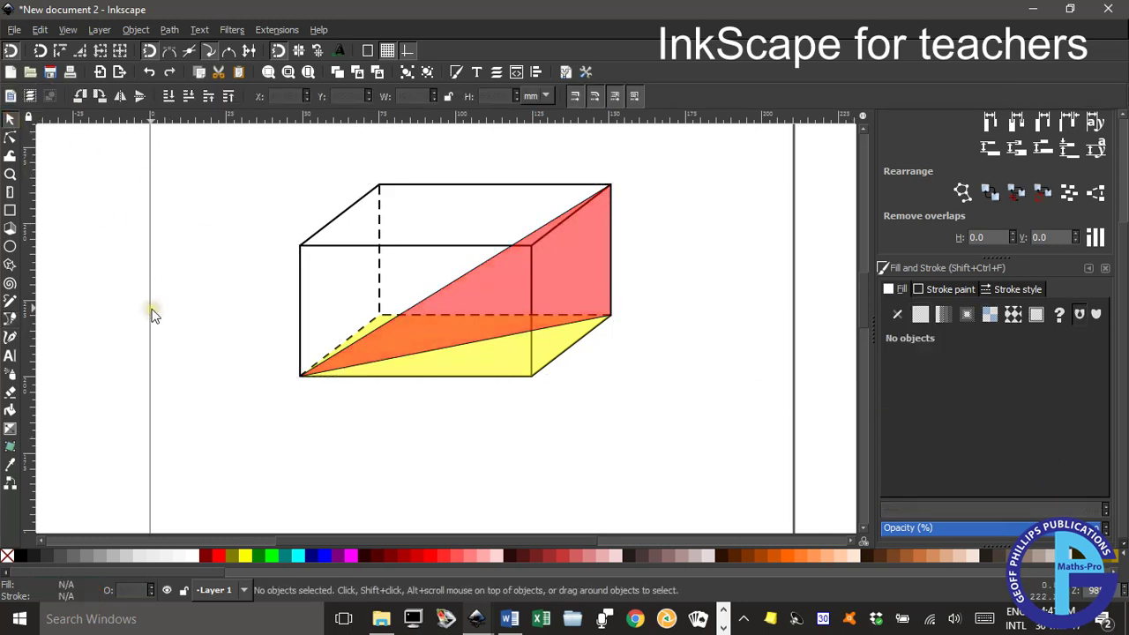